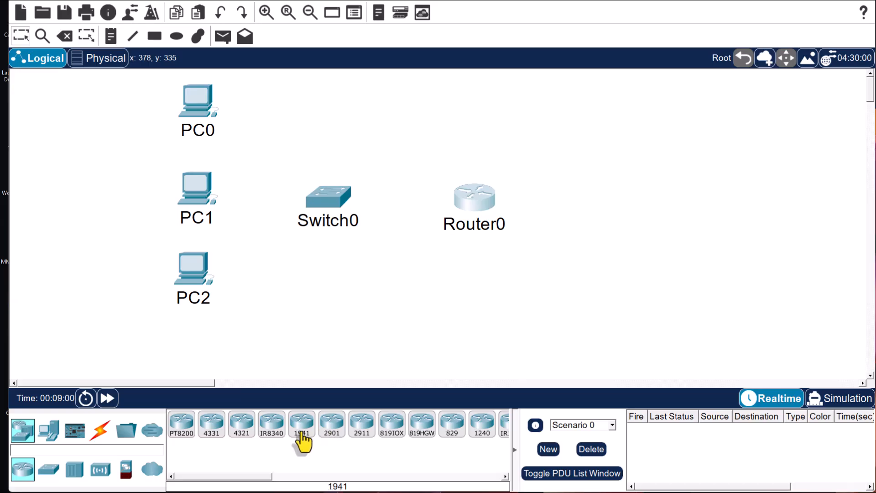
- Place a second 1941 router, Router1, and rearrange Router0, the PCs and Switch0 on the canvas
click(580, 205)
mouse_move(593, 217)
mouse_down()
mouse_move(606, 219)
mouse_move(591, 211)
mouse_up()
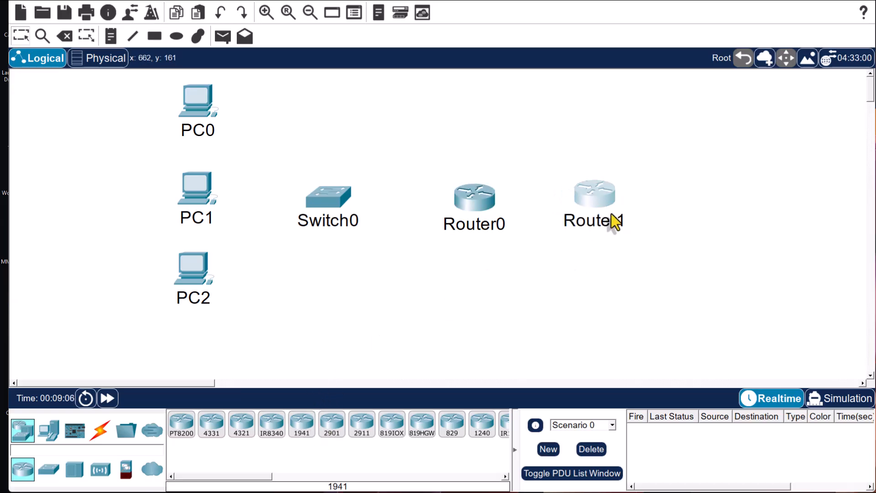
drag(475, 196, 453, 195)
drag(195, 274, 191, 293)
drag(201, 184, 191, 194)
drag(328, 197, 322, 188)
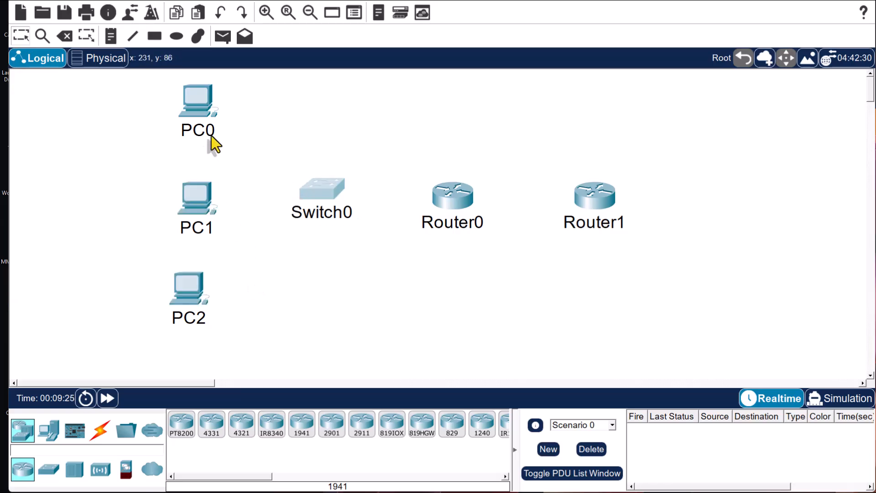
drag(197, 104, 199, 119)
- Give PC0 a custom PC icon from the Images/ICON PACKET TRACER folder
click(192, 124)
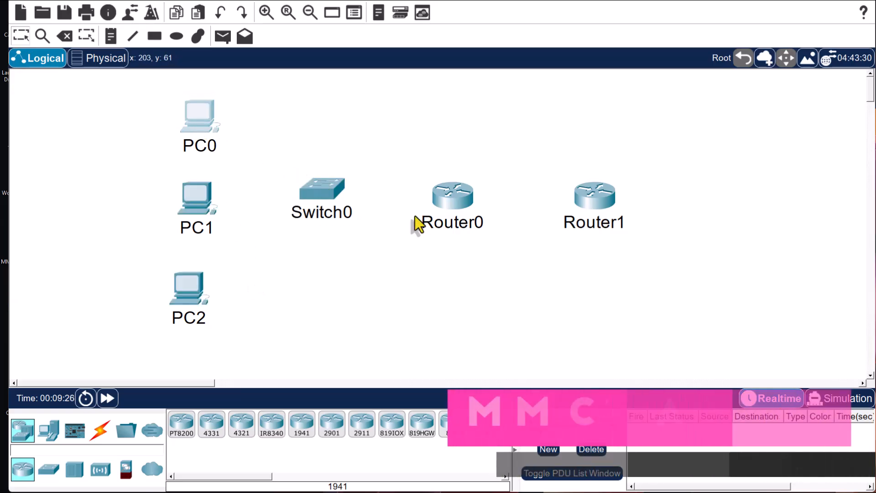
drag(730, 63, 677, 58)
click(833, 449)
click(833, 244)
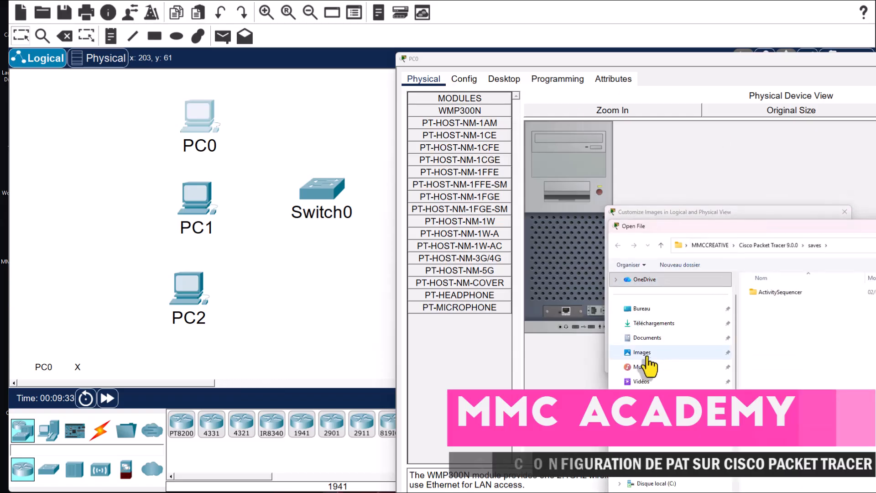
click(648, 353)
double_click(822, 305)
click(756, 360)
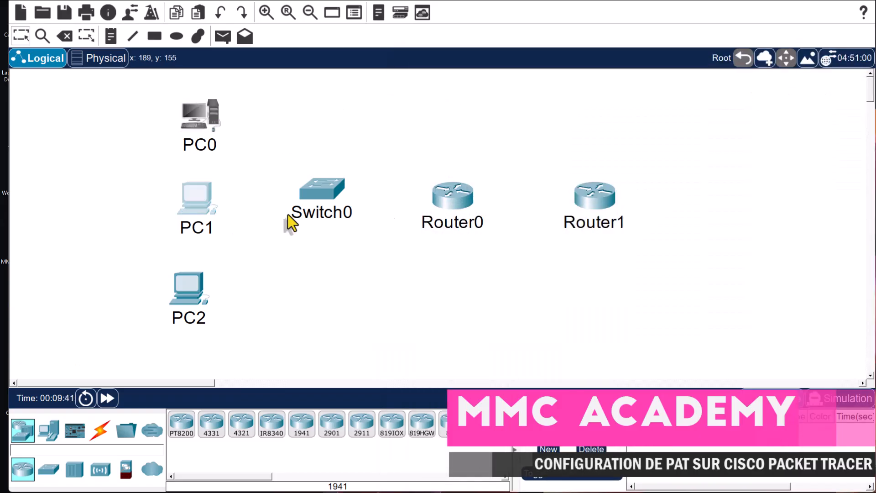
click(177, 205)
- Apply the custom PC icon to PC2
click(693, 451)
click(863, 226)
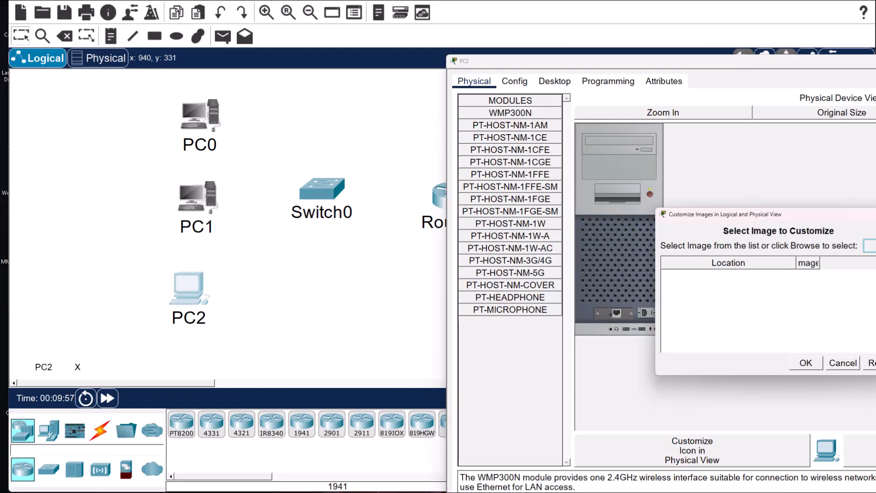
click(694, 364)
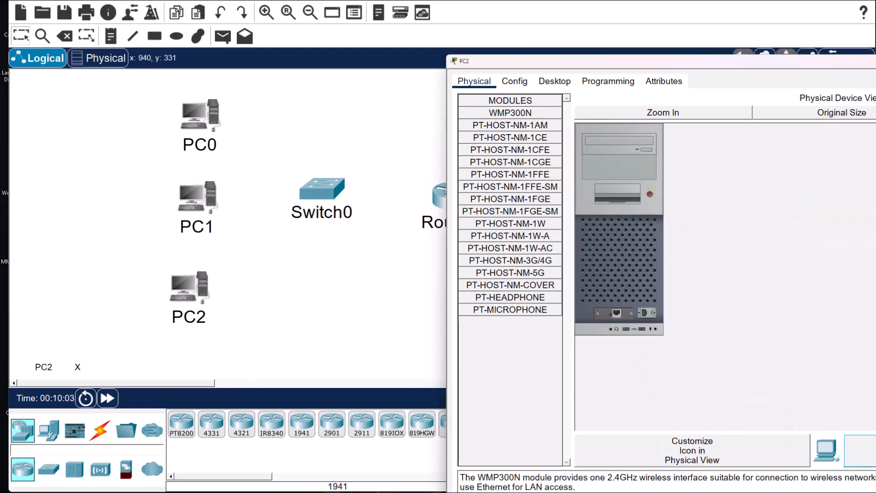
click(875, 61)
- Give Switch0 the custom switch icon from ICON PACKET TRACER
click(320, 189)
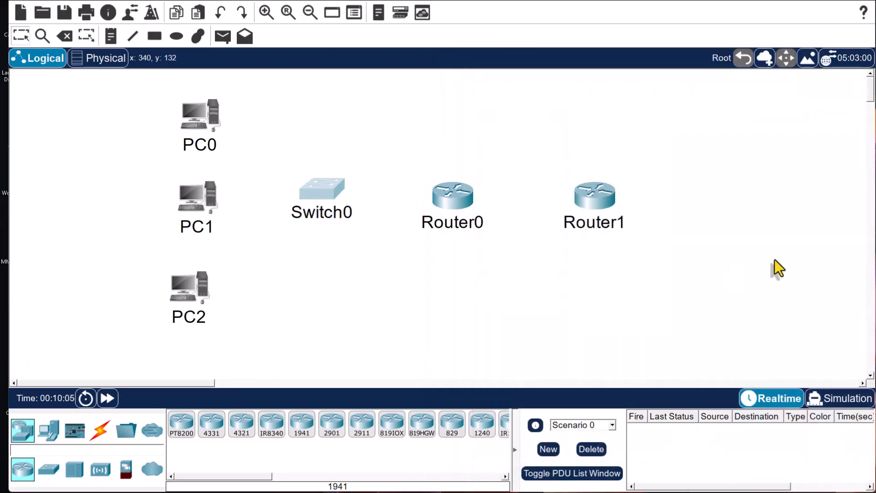
click(850, 455)
click(870, 246)
click(694, 356)
double_click(860, 314)
click(823, 377)
click(875, 61)
- Give Router0 the custom router icon from ICON PACKET TRACER
click(466, 202)
click(850, 455)
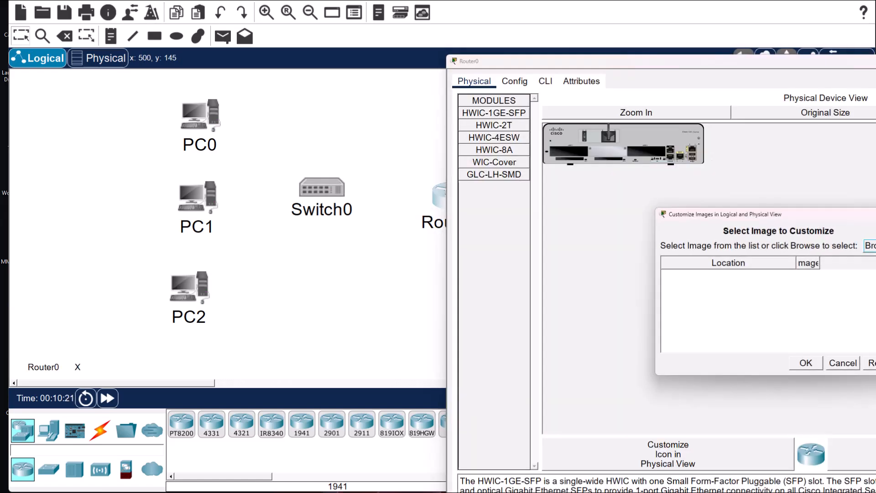
click(869, 246)
click(694, 355)
double_click(868, 324)
double_click(821, 437)
click(805, 362)
click(875, 61)
- Give Router1 the same custom router icon
click(583, 206)
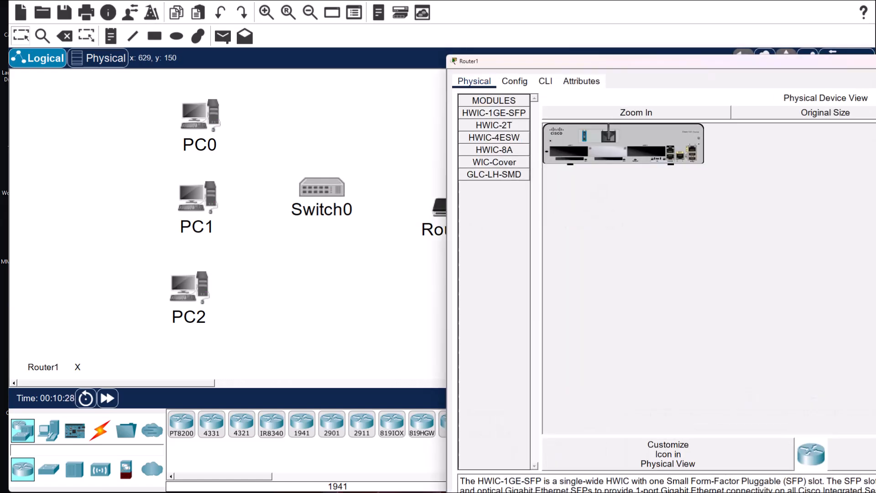
click(851, 456)
click(870, 246)
click(693, 354)
double_click(863, 313)
double_click(821, 437)
click(805, 362)
click(875, 60)
- Shift both routers up and to the left, then select PC0's label for renaming
drag(452, 205, 444, 188)
drag(594, 206, 587, 186)
click(203, 146)
- Rename the three PCs to PC-A, PC-B and PC-C
text(PC-A)
click(206, 226)
key(BackSpace)
text(-B)
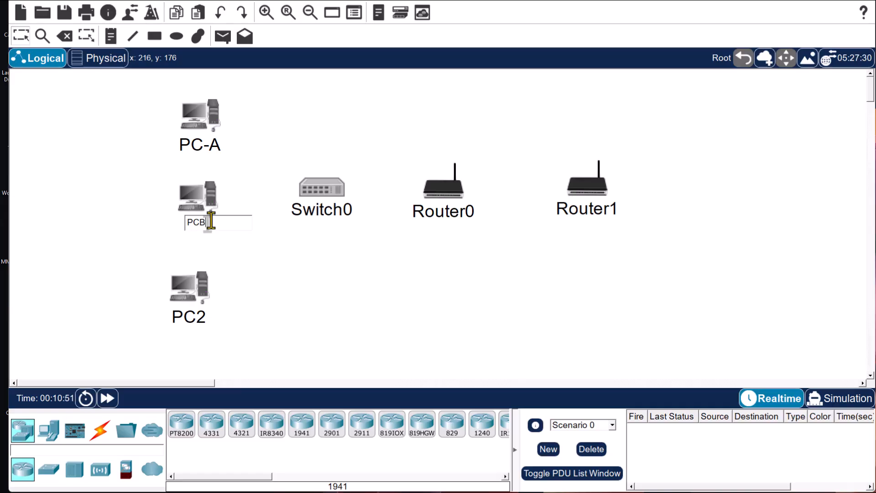
click(199, 317)
key(BackSpace)
text(-C)
- Rename Switch0 to ISP-SW, Router0 to ISP-Router and Router1 to NET
click(317, 220)
key(BackSpace)
key(BackSpace)
key(BackSpace)
key(BackSpace)
key(BackSpace)
key(BackSpace)
key(BackSpace)
click(461, 215)
key(alt+F4)
click(465, 210)
key(BackSpace)
key(BackSpace)
key(BackSpace)
key(BackSpace)
key(BackSpace)
key(BackSpace)
key(BackSpace)
text(IST)
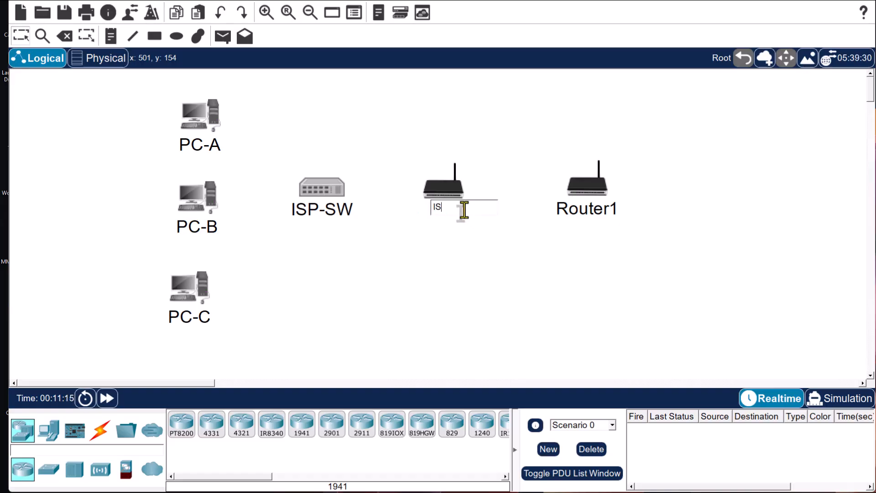
text(-Router)
click(605, 207)
key(BackSpace)
key(BackSpace)
key(BackSpace)
key(BackSpace)
key(BackSpace)
key(BackSpace)
key(BackSpace)
text(NET)
click(679, 188)
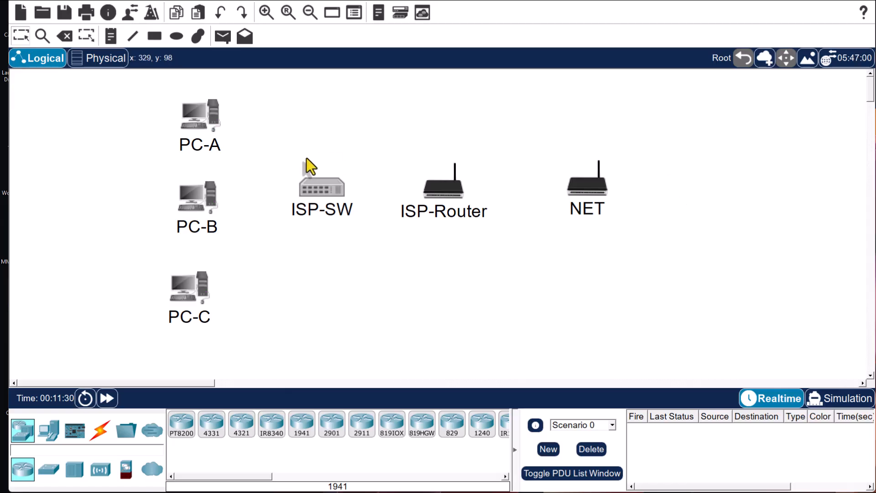
- Cable PC-A FastEthernet0 to ISP-SW FastEthernet0/1 with copper straight-through
click(100, 434)
click(241, 424)
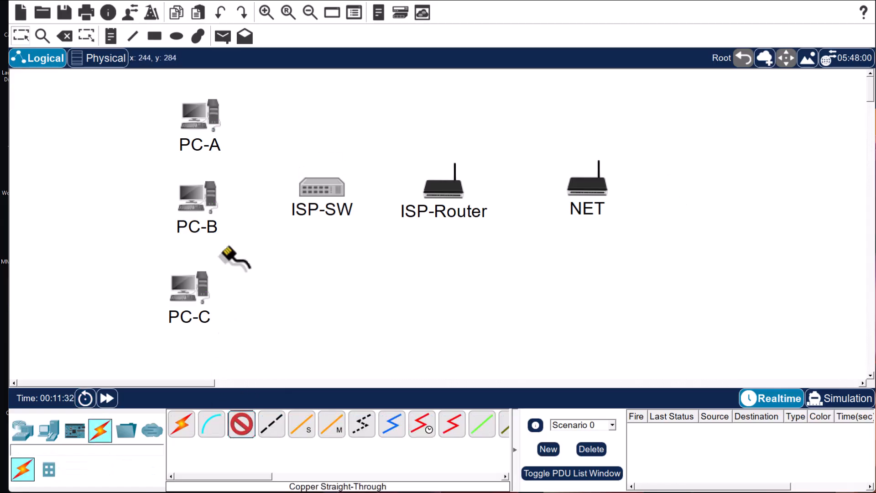
click(192, 122)
click(244, 168)
click(322, 192)
click(373, 211)
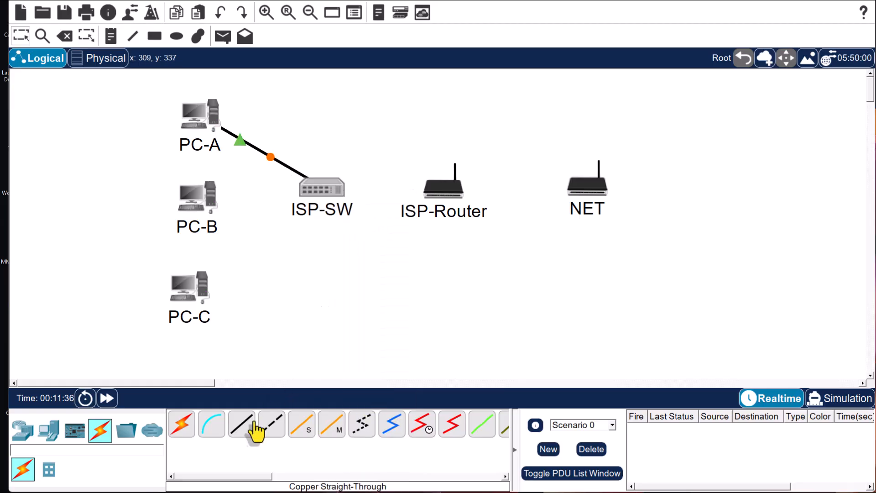
- Connect PC-B and PC-C to ISP-SW FastEthernet0/2 and FastEthernet0/4
click(270, 425)
click(190, 213)
click(219, 256)
click(323, 188)
click(376, 213)
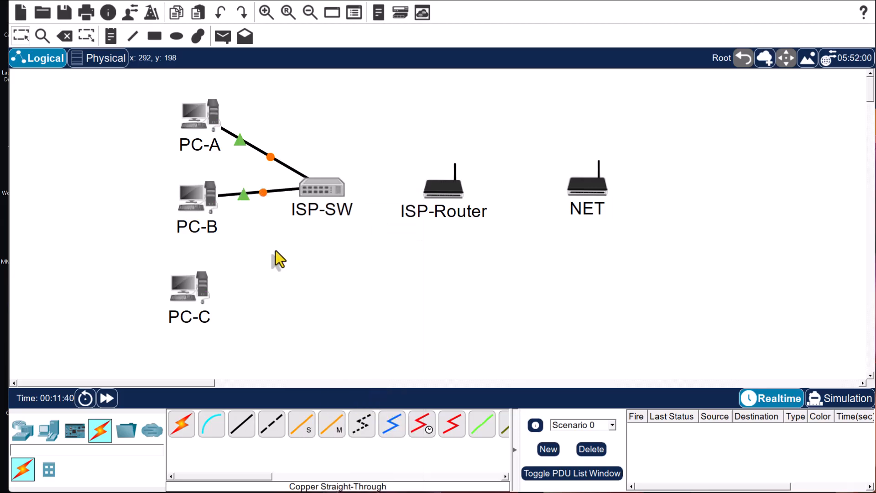
click(189, 287)
click(237, 334)
click(318, 195)
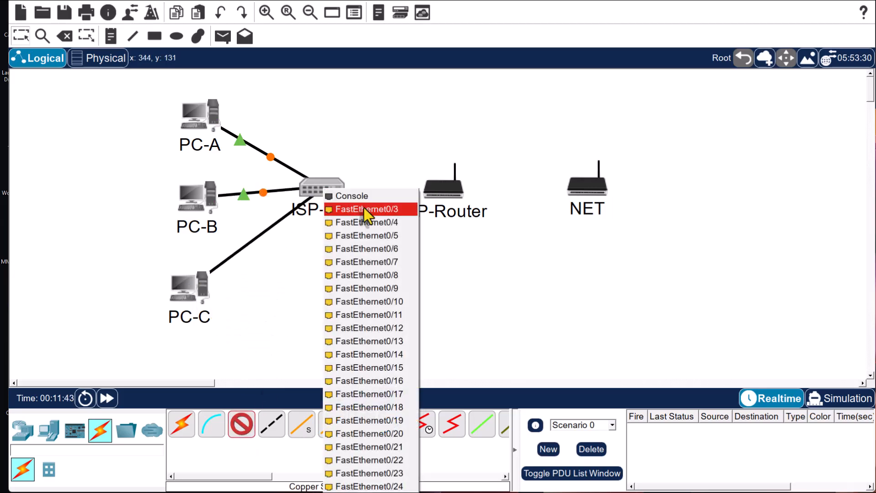
click(382, 226)
- Link ISP-SW Gig0/1 to ISP-Router Gig0/1, and ISP-Router Gig0/0 to NET Gig0/1
click(242, 423)
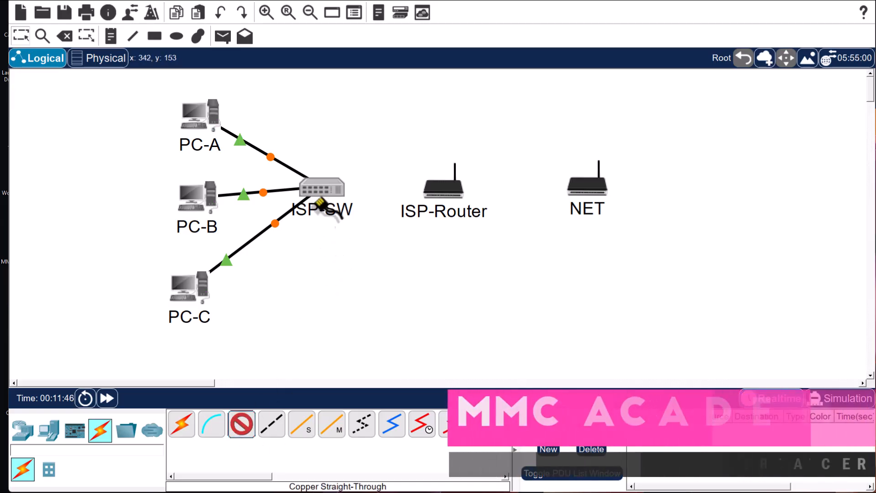
click(327, 187)
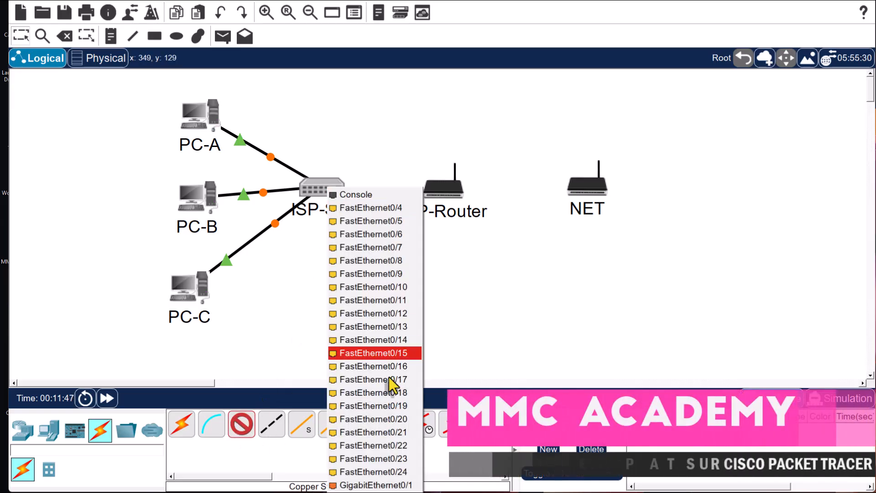
click(400, 484)
click(441, 185)
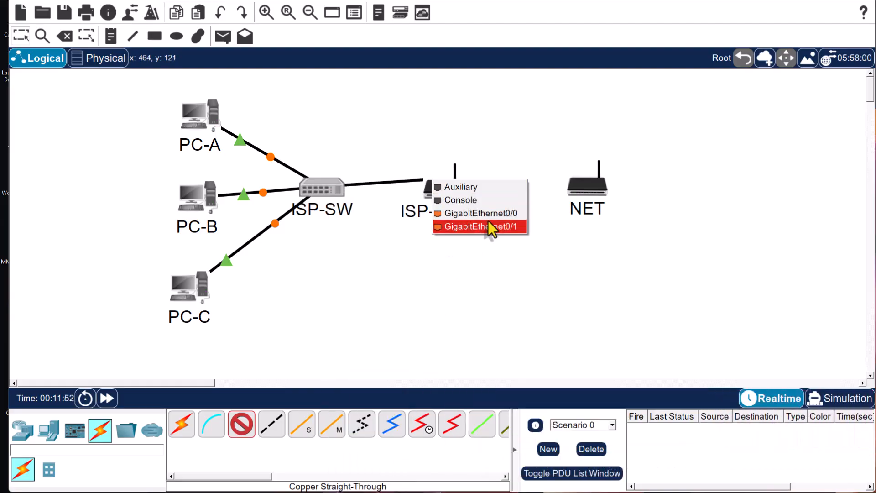
click(495, 225)
click(241, 424)
click(454, 188)
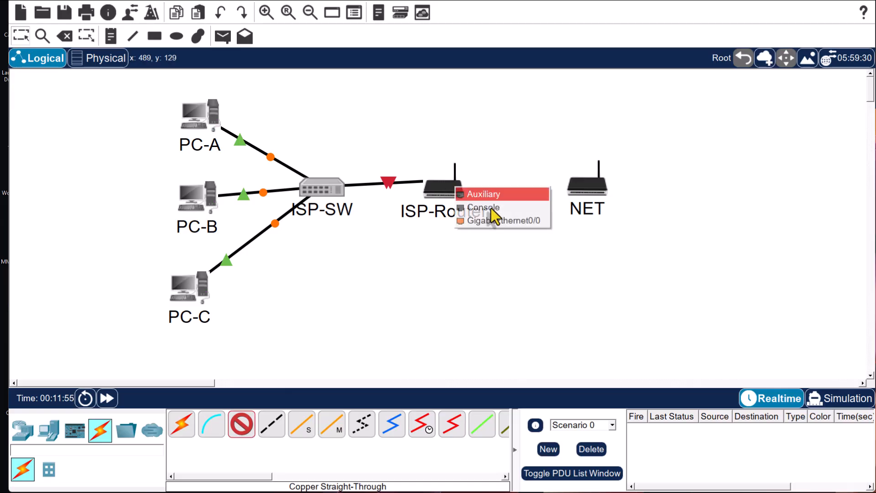
click(515, 225)
click(588, 189)
click(657, 238)
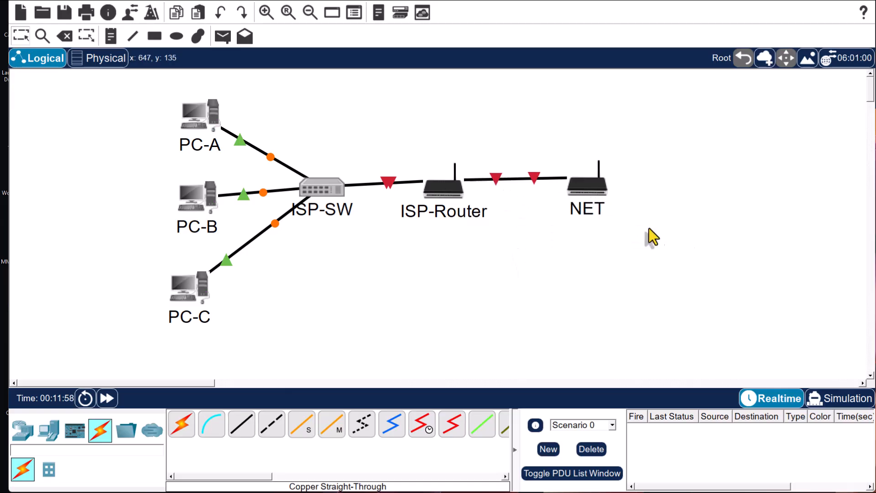
- Pull NET, ISP-Router and the three PCs closer together around ISP-SW
drag(587, 202, 549, 196)
drag(437, 188, 430, 190)
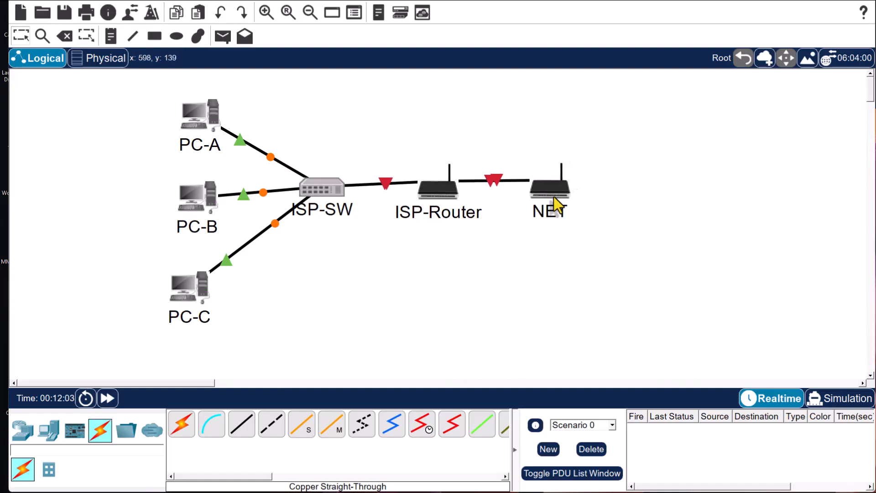
drag(557, 205, 551, 201)
drag(201, 114, 232, 135)
drag(199, 197, 221, 195)
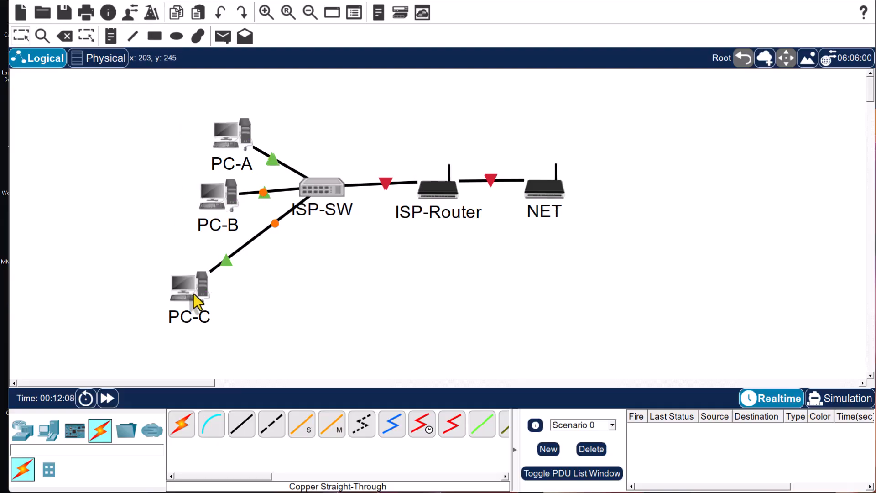
drag(194, 294, 246, 262)
drag(163, 103, 611, 295)
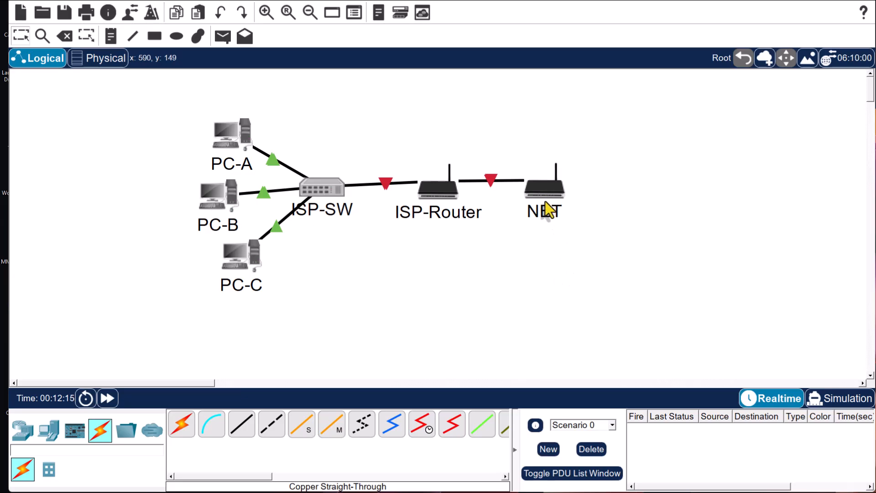
click(261, 14)
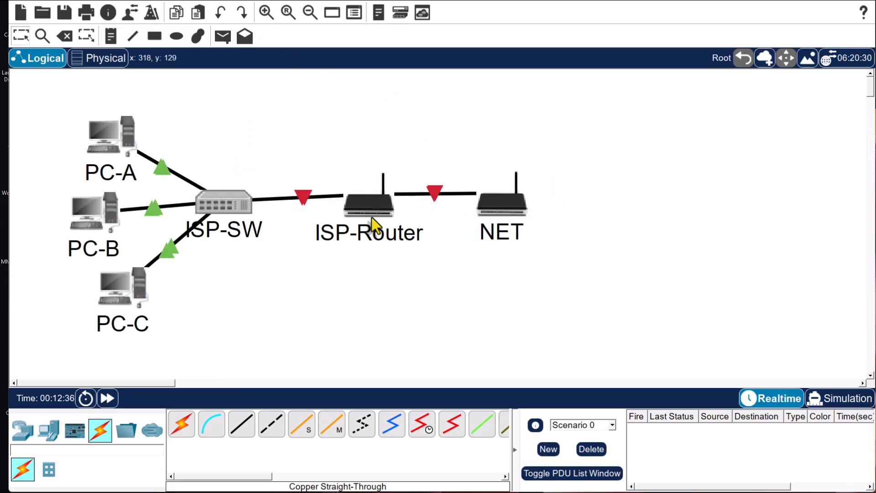
- Open ISP-Router's window, fit it on screen, then close it
click(370, 209)
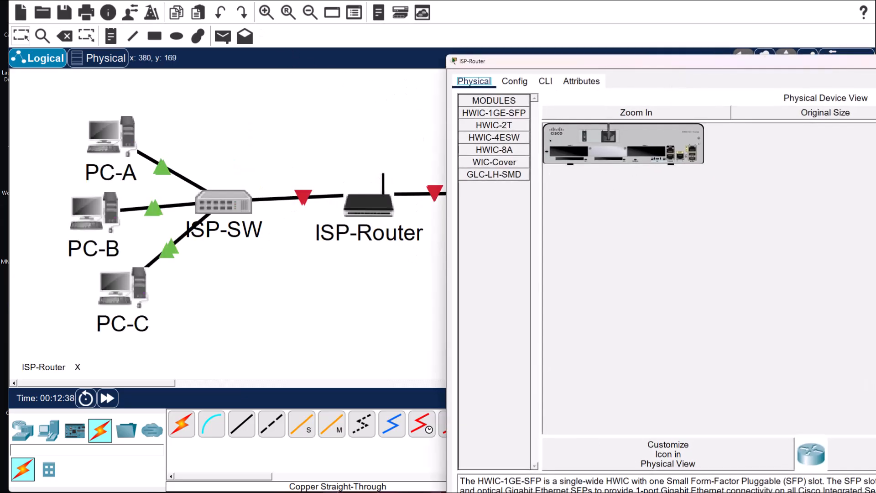
drag(874, 211, 870, 230)
drag(655, 62, 653, 30)
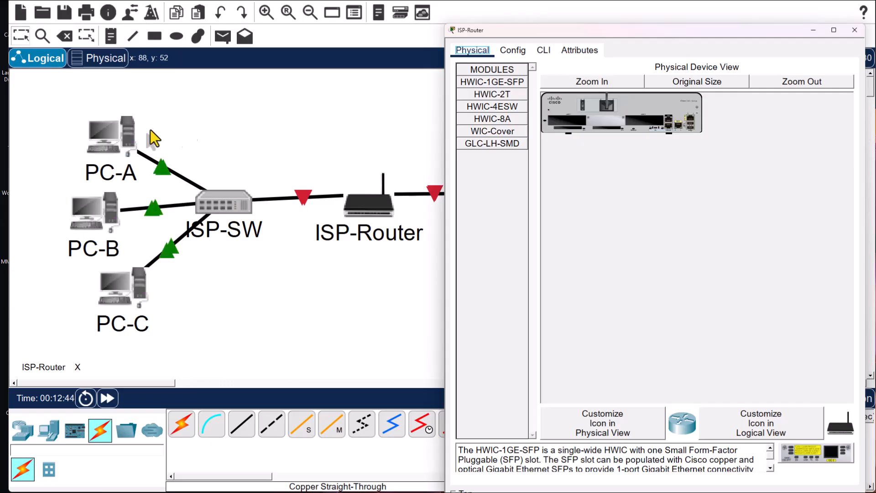
click(855, 30)
- Move all six devices up-left and open ISP-Router's window at the top of the screen
drag(48, 104, 565, 341)
drag(510, 239, 466, 202)
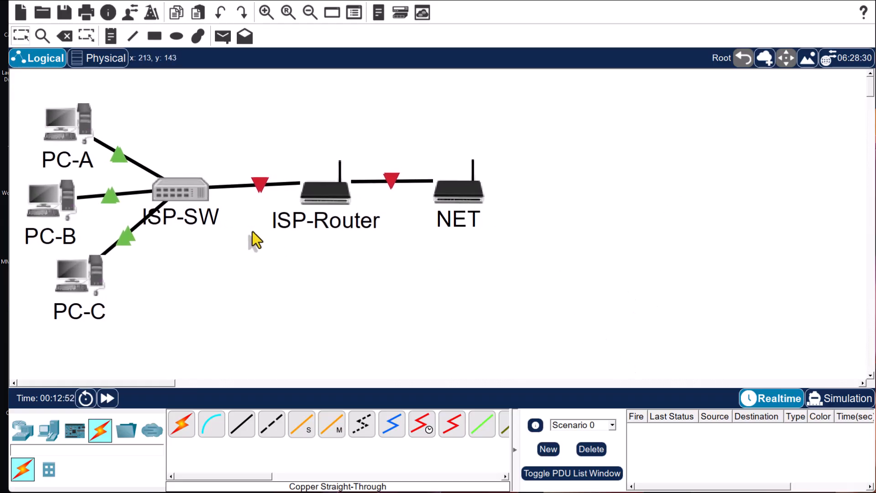
click(344, 197)
drag(676, 60, 562, 27)
- Decline the setup dialog, enter global configuration and set hostname ISP-Router
click(558, 28)
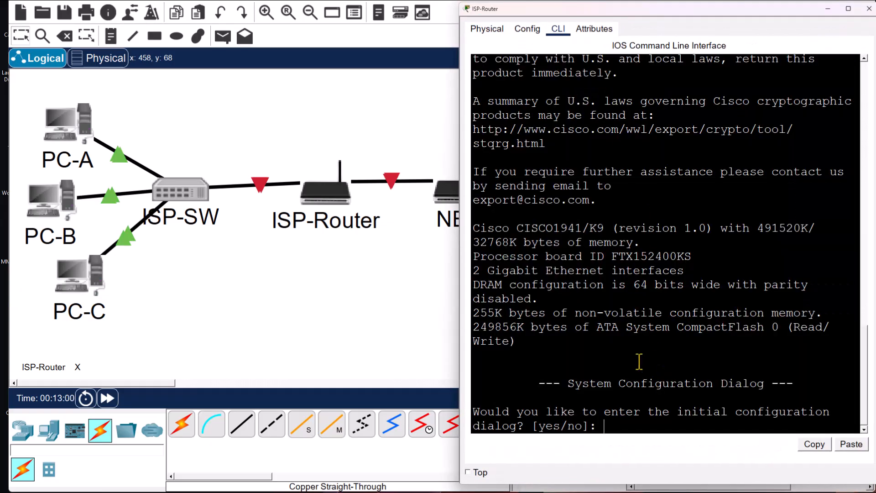
text(n)
key(Return)
key(Return)
text(er>e)
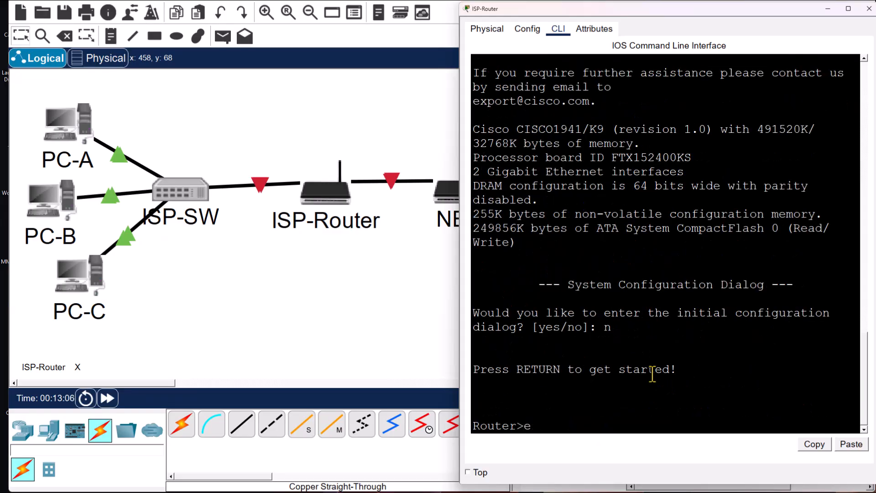
text(n)
key(Return)
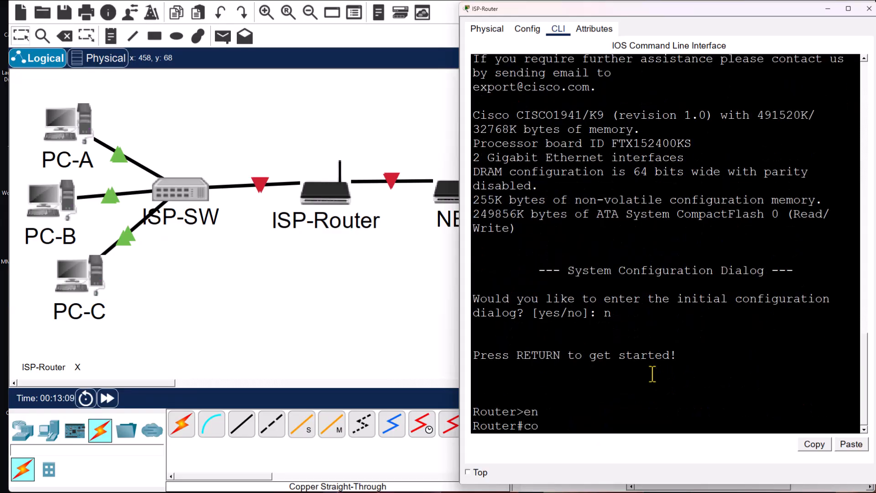
text(conf t)
key(Return)
text(hostname ISP-)
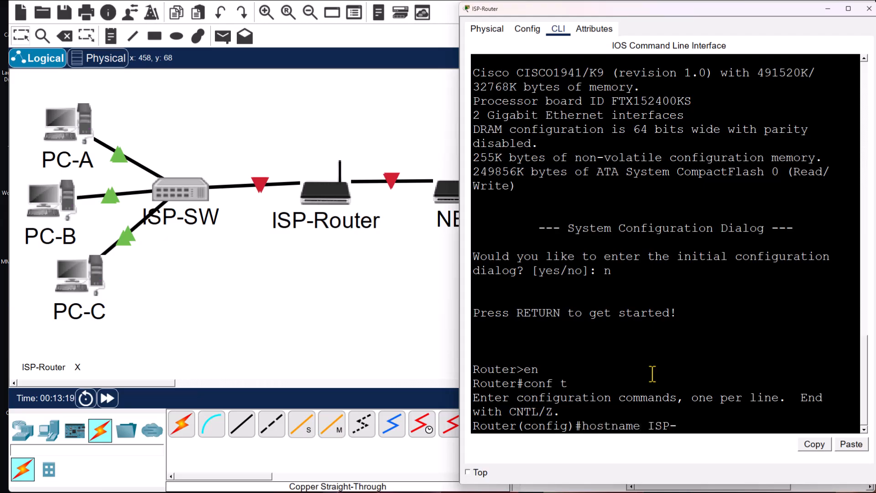
text(Router)
key(Return)
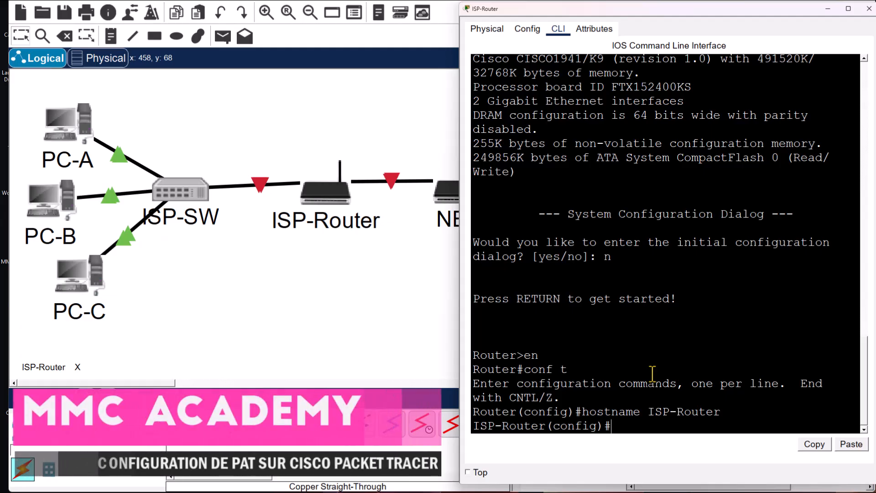
- Disable DNS lookup with no ip domain-lookup and set the enable secret
text(no)
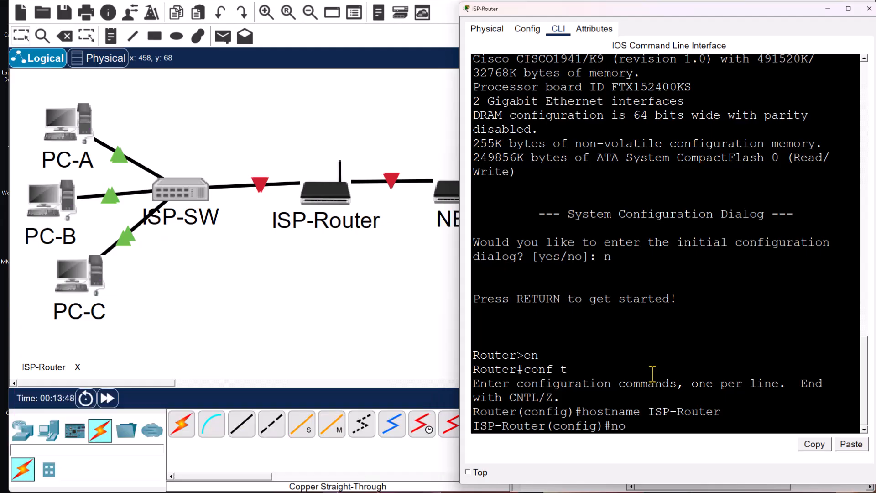
text( ip domaine-lookup)
key(Return)
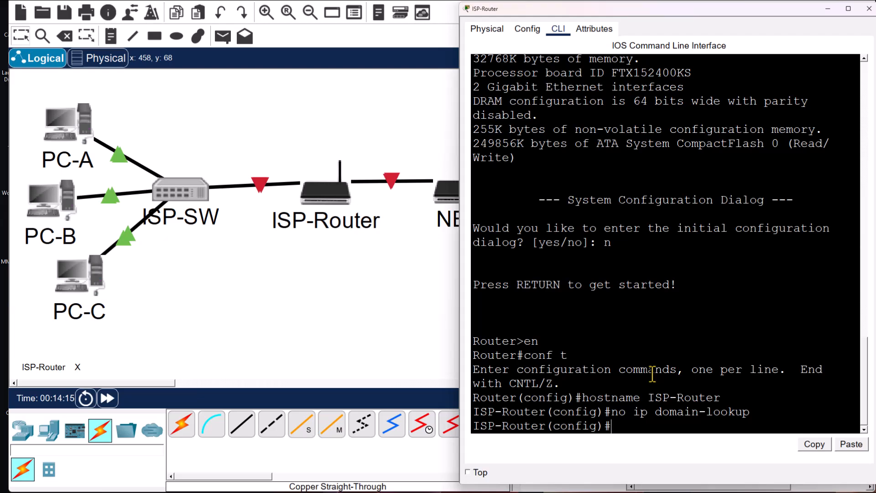
text(enable )
text(secret ci)
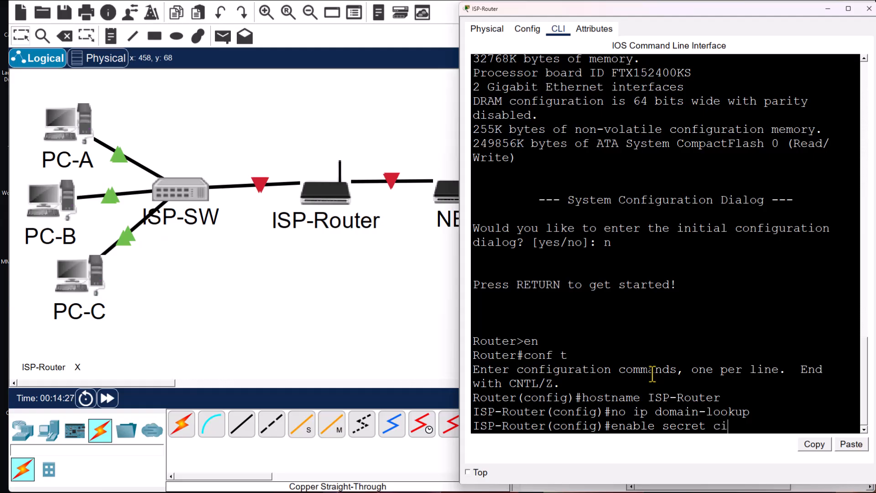
text(sco)
key(Return)
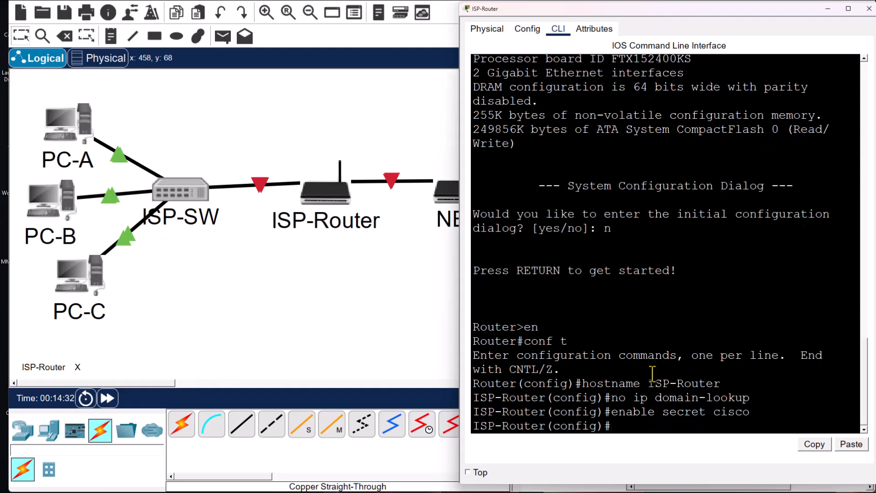
- Set a console line 0 password and require login on the console
text(line cons)
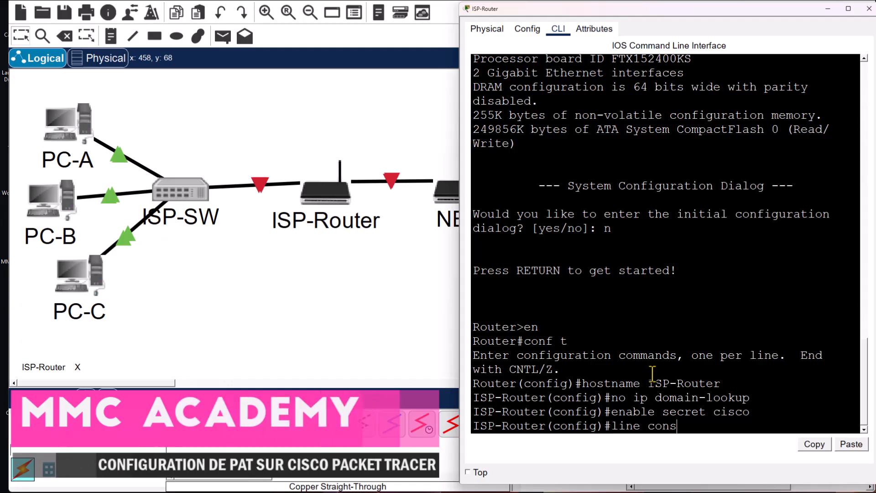
text(ole 0)
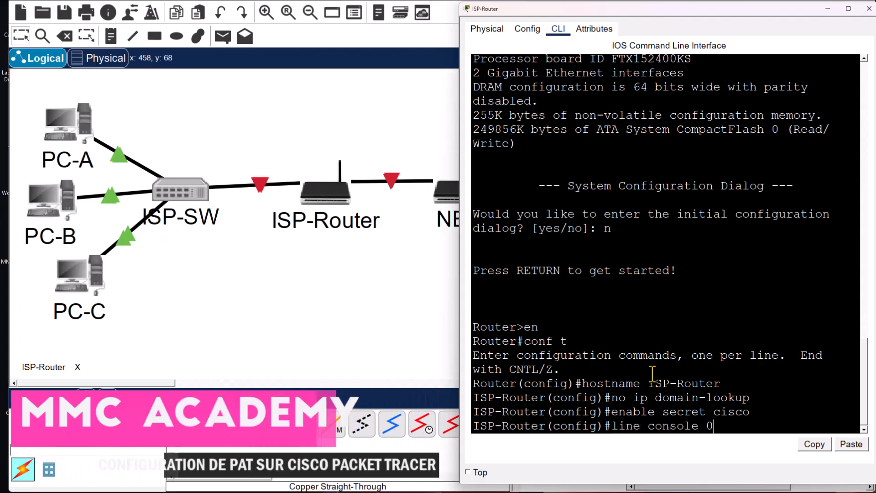
key(Return)
text(password c)
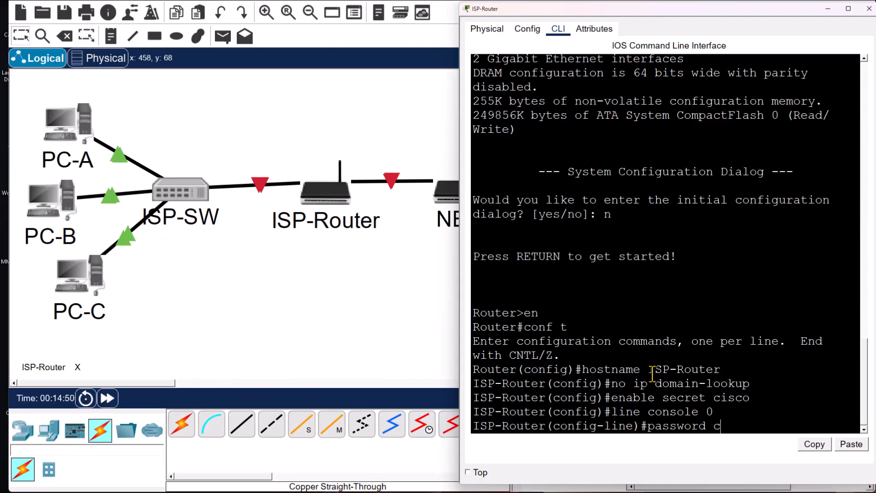
text(isco)
key(BackSpace)
key(BackSpace)
key(BackSpace)
key(BackSpace)
text(class)
key(Return)
text(login)
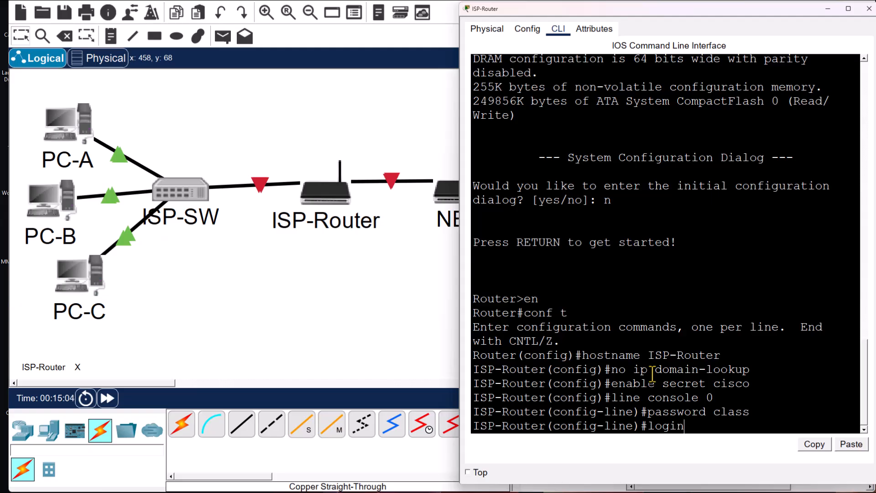
key(Return)
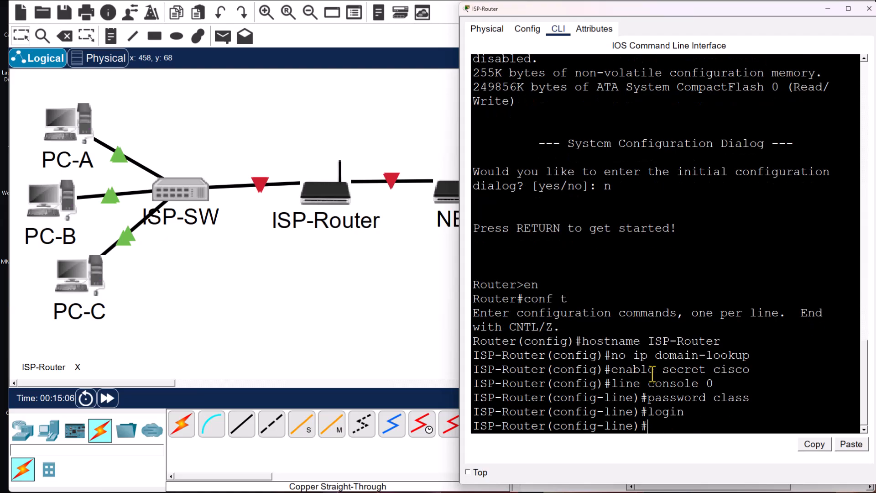
- Return to privileged mode, try interface gig0/1, then re-enter global configuration mode
text(end)
key(Return)
text(int gig0/1)
key(Return)
text(conf)
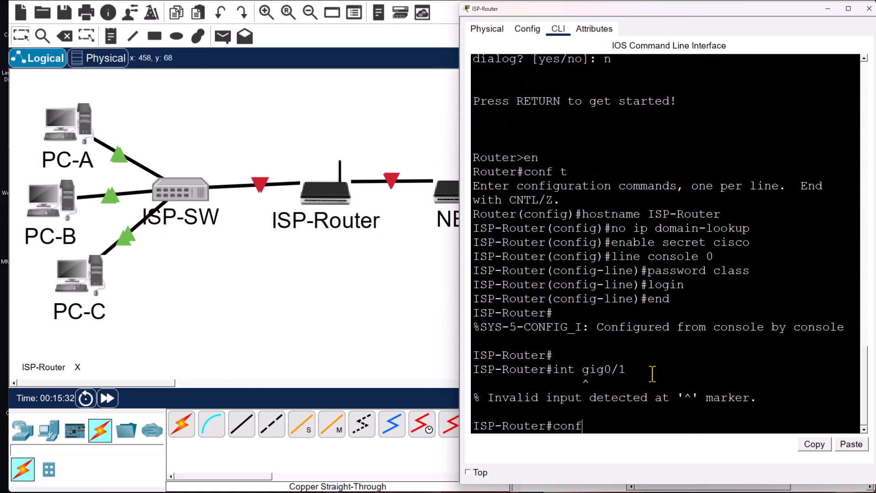
text( t)
key(Return)
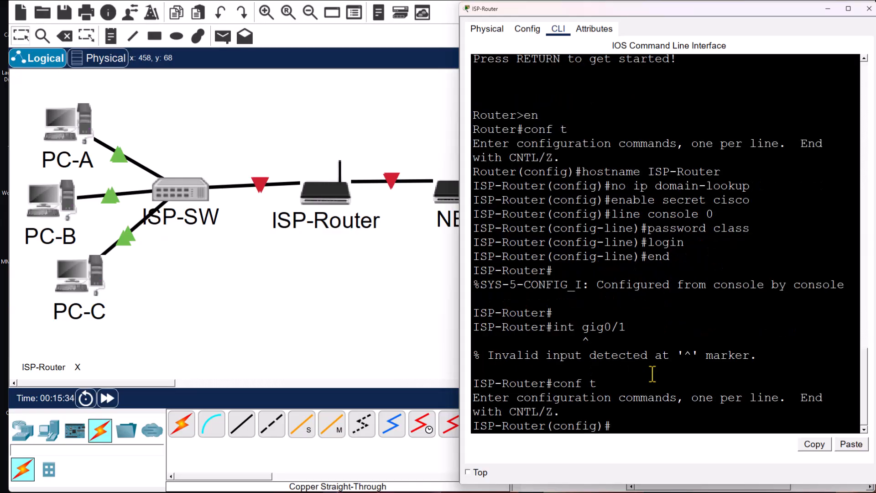
- Give ISP-Router's gig0/1 the address 192.168.1.1 255.255.255.0 and bring it up
text(int g)
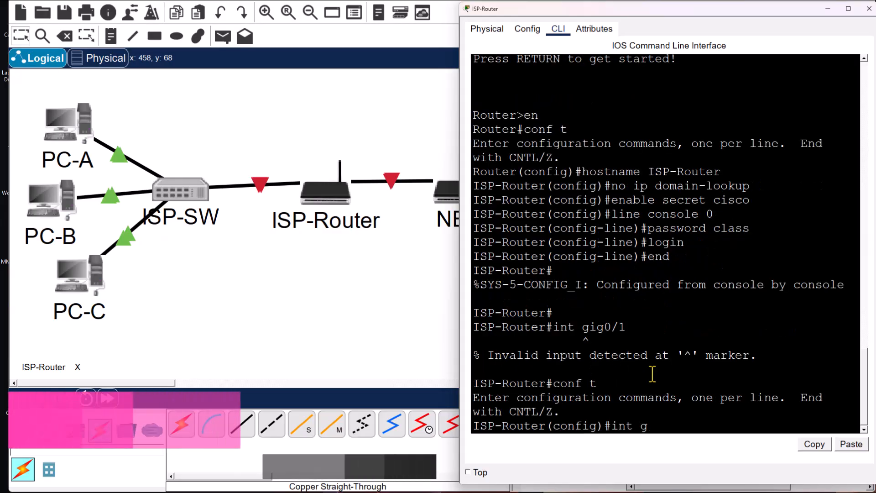
text(ig0/1)
key(Return)
text(ip a)
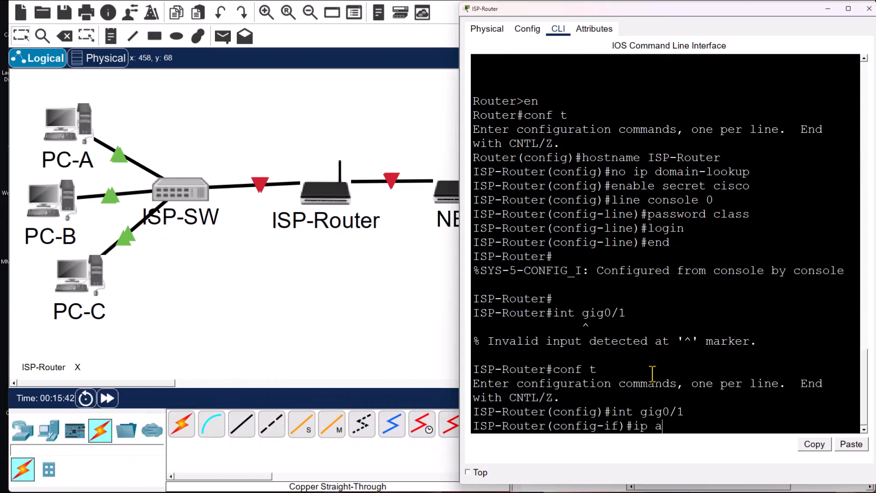
text(ddress 192.168.1.1)
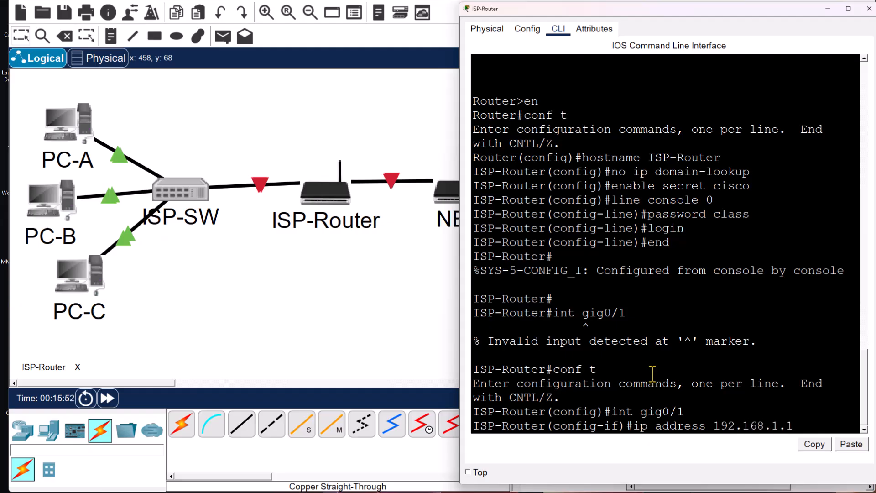
text(255.255.255)
text(.0)
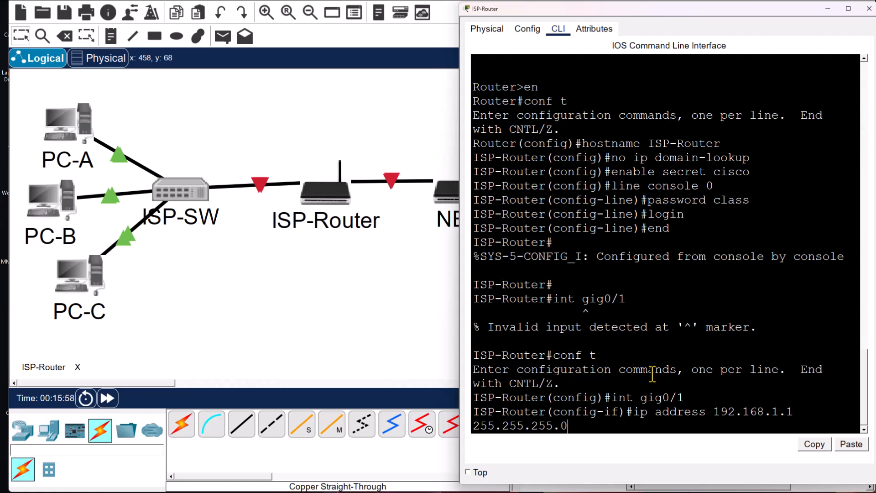
key(Return)
text(no shutdown)
key(Return)
key(Return)
text(exit)
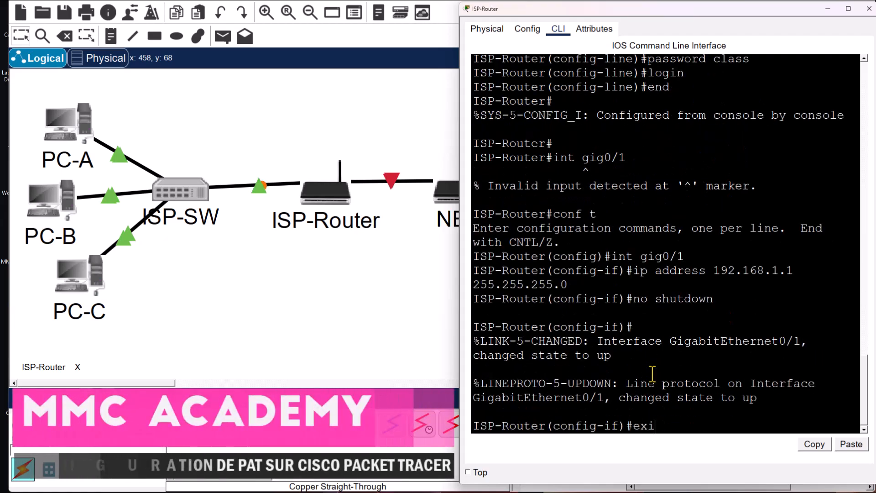
key(Return)
key(Return)
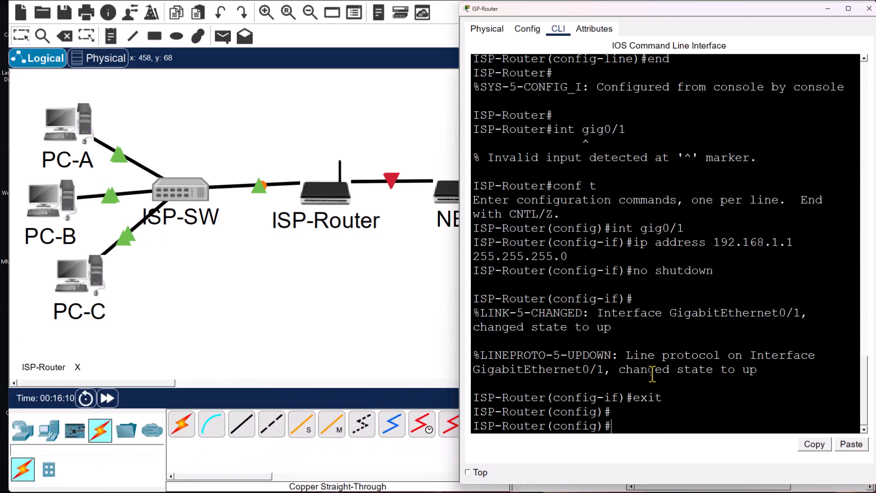
- Give gig0/0 the address 200.0.0.1 255.255.255.0 and bring it up
text(int gig0/0)
key(Return)
text(ip address)
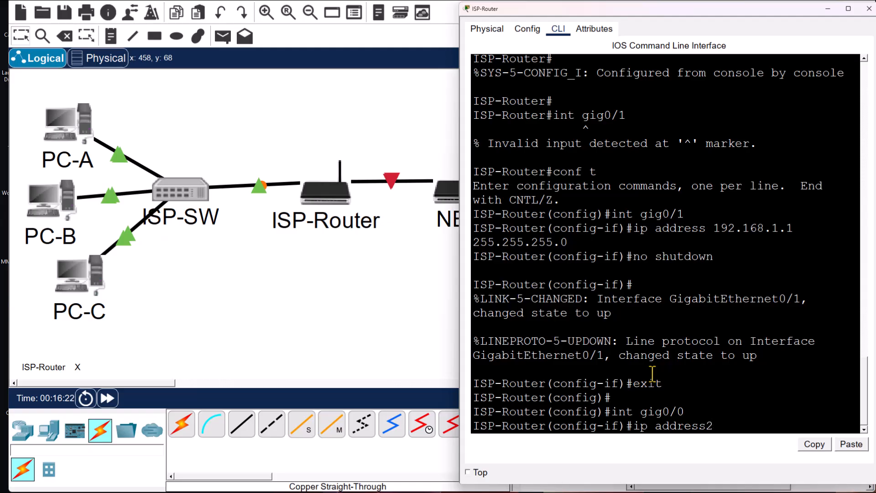
text( 200.)
text(0.1.1)
text(1)
text( 255.)
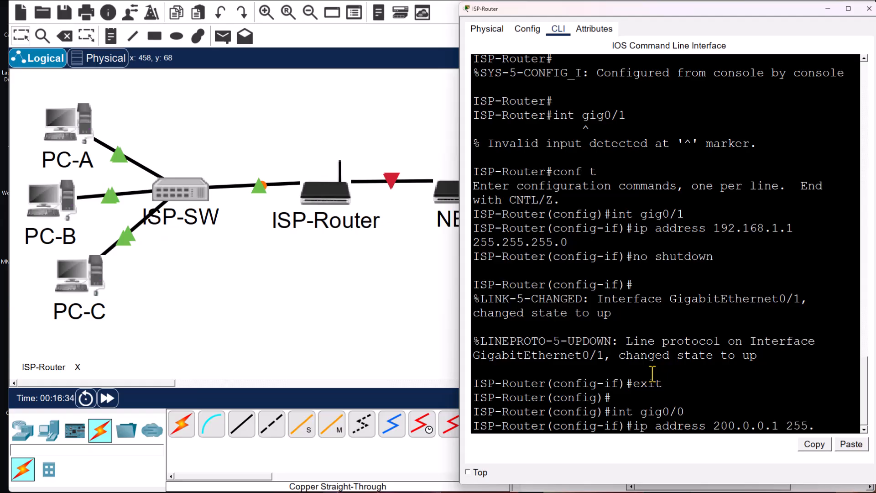
text(255.255.25)
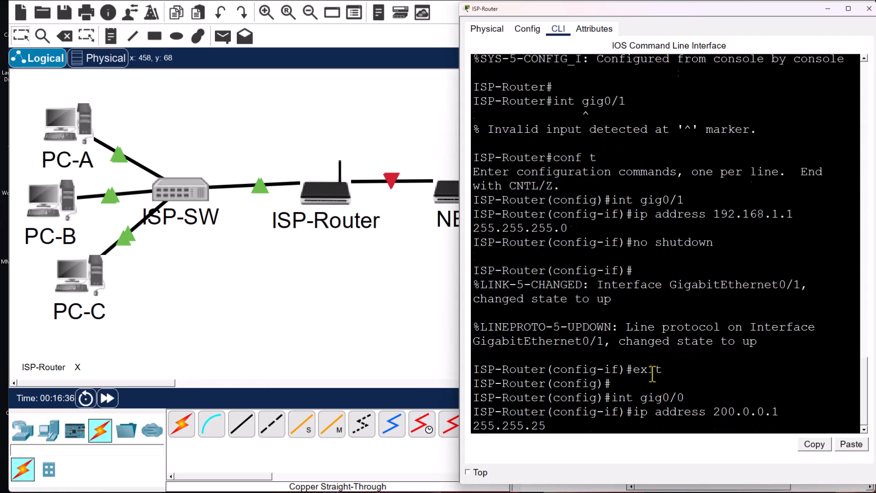
text(.0)
key(Return)
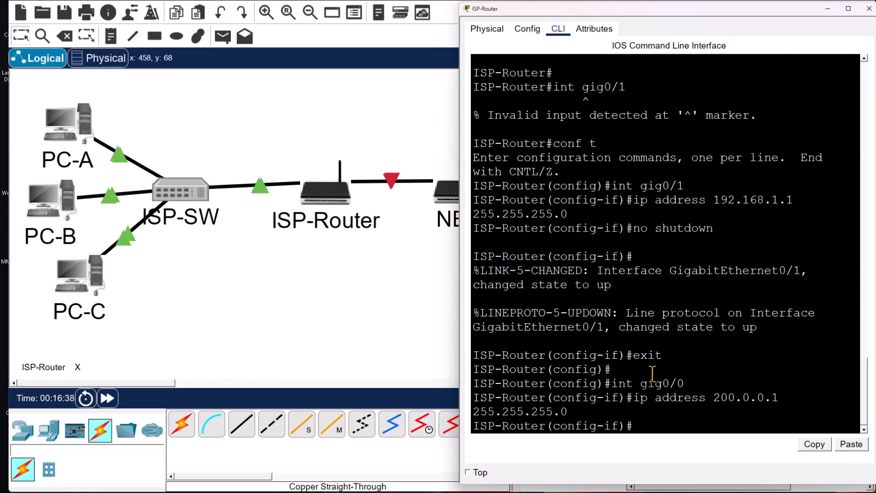
text(no s)
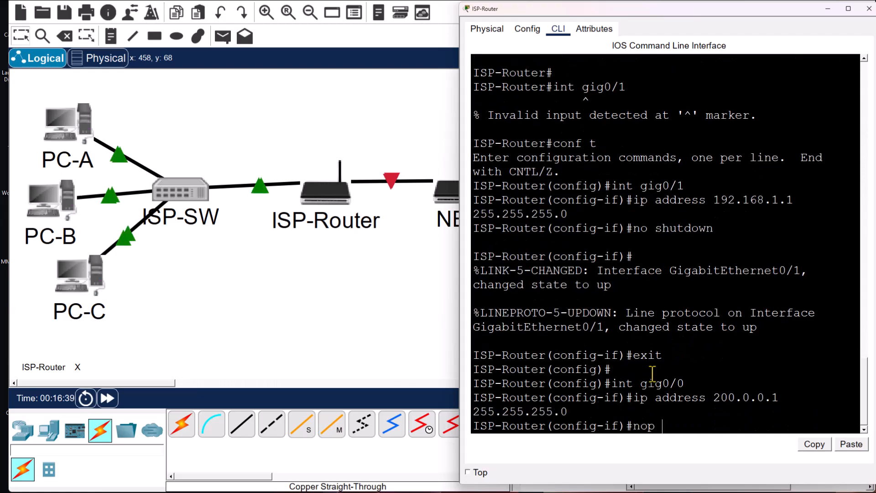
text(hutdown)
key(Return)
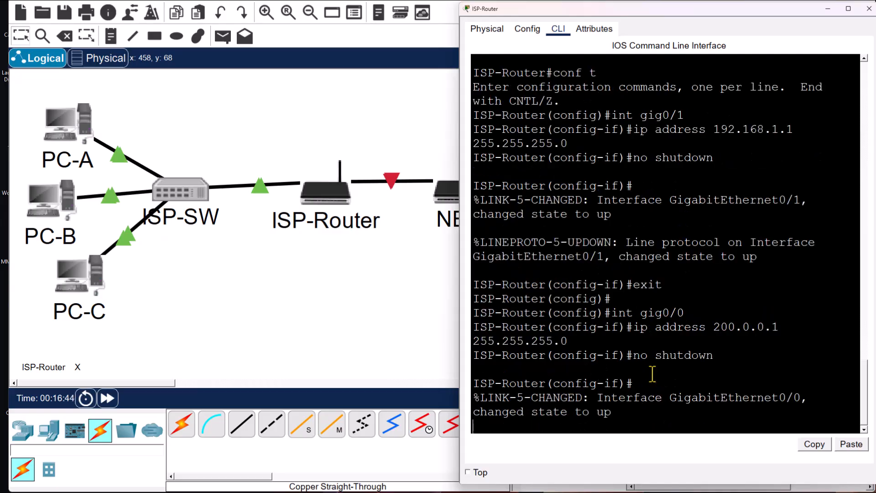
text(exi)
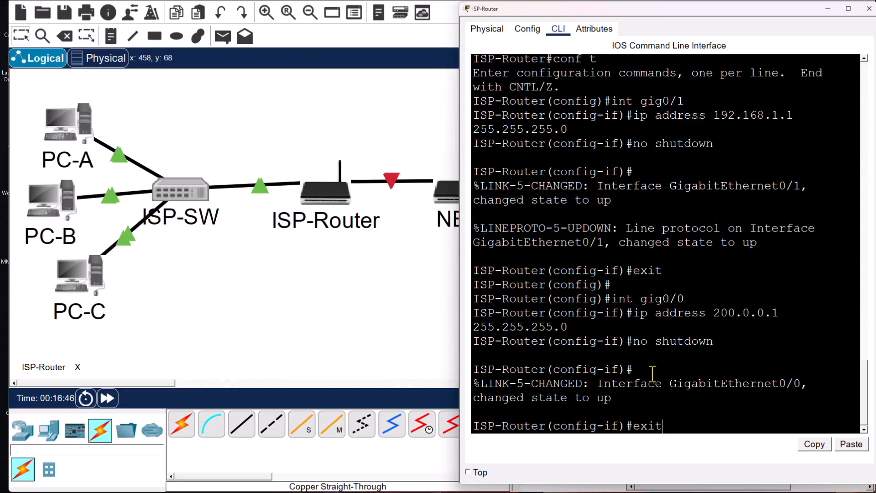
text(t)
key(Return)
key(Return)
key(Return)
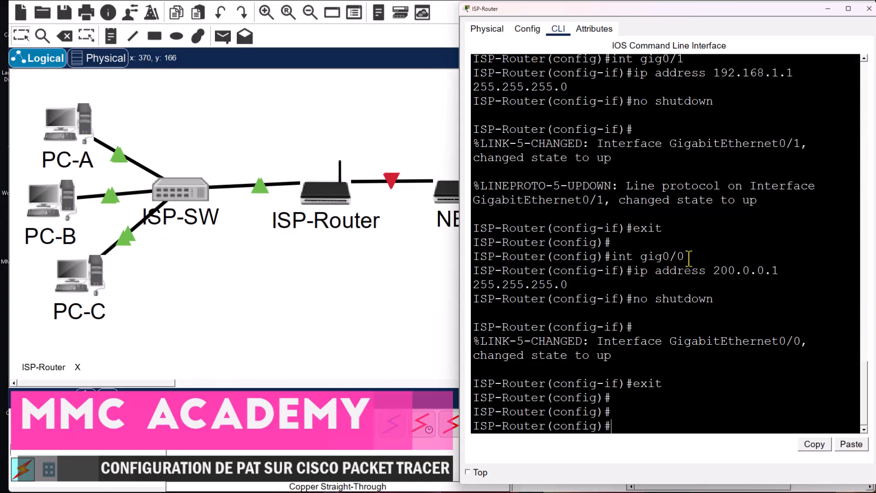
- Check the gig0/0 and gig0/1 interface commands, then close the ISP-Router window
drag(689, 259, 641, 258)
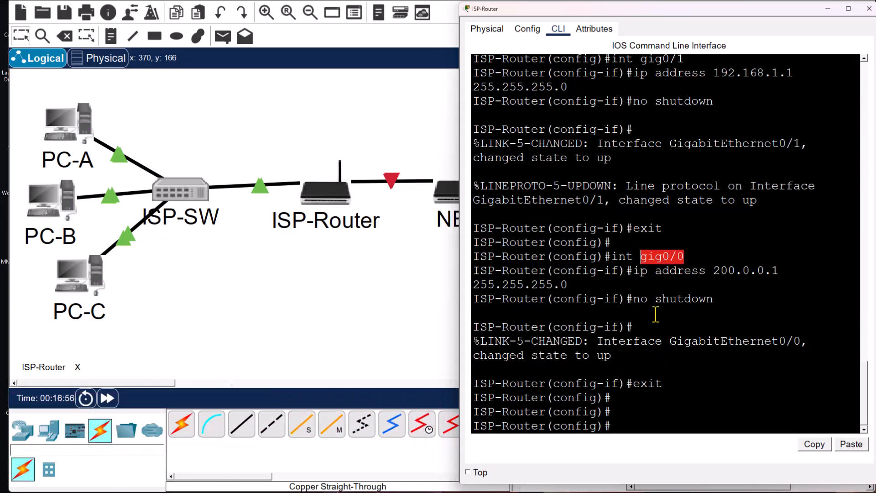
scroll(650, 262, up, 2)
drag(685, 169, 627, 169)
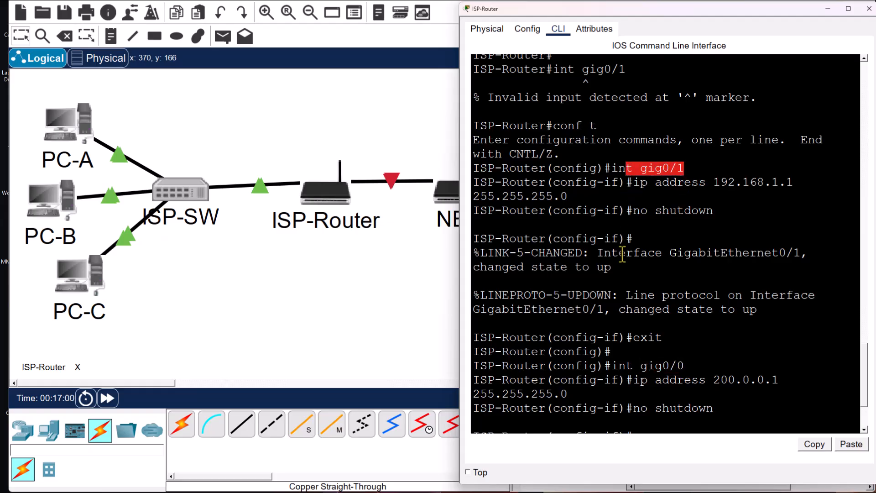
click(867, 14)
- Skip the second router's initial setup dialog and set its hostname to NET
click(457, 204)
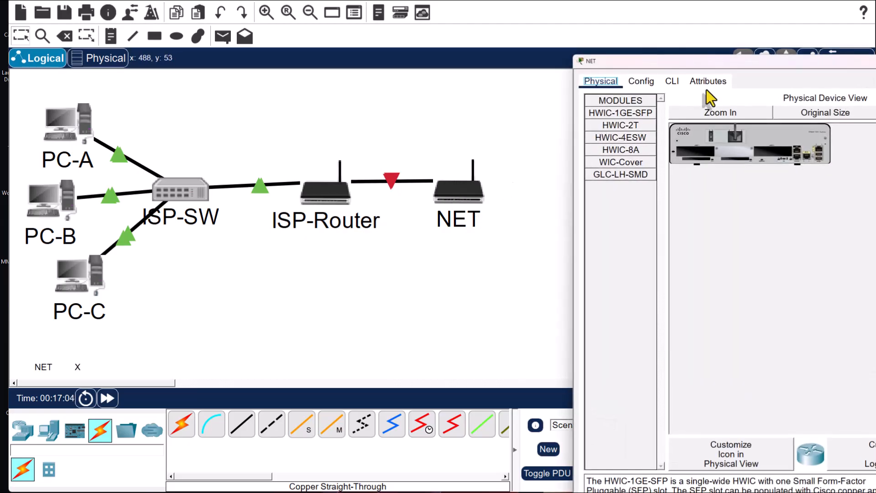
drag(722, 62, 574, 10)
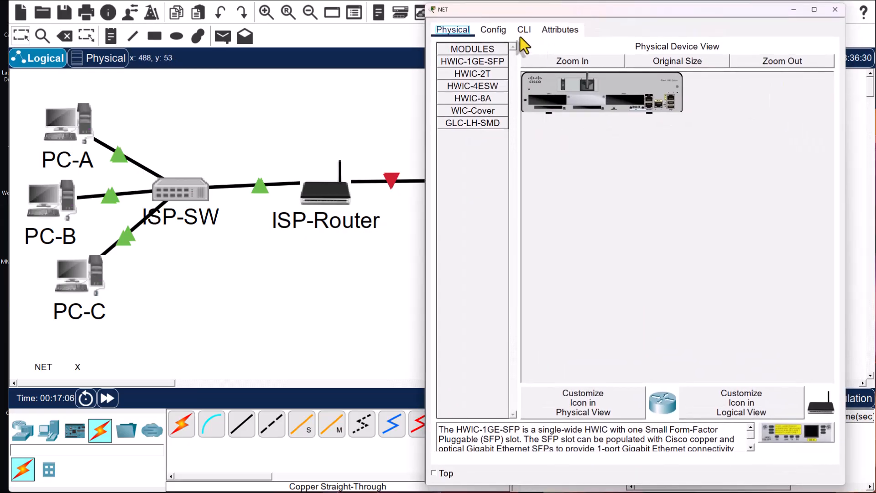
click(522, 32)
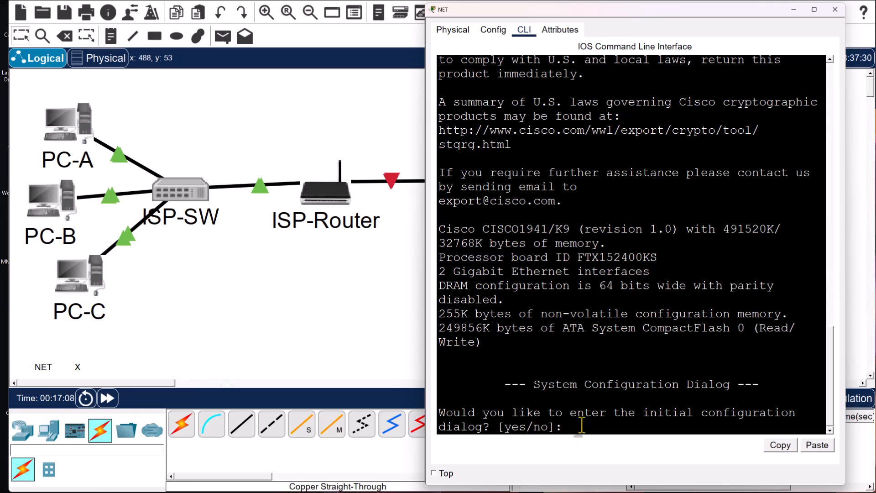
text(n)
key(Return)
key(Return)
text(en)
key(Return)
text(con)
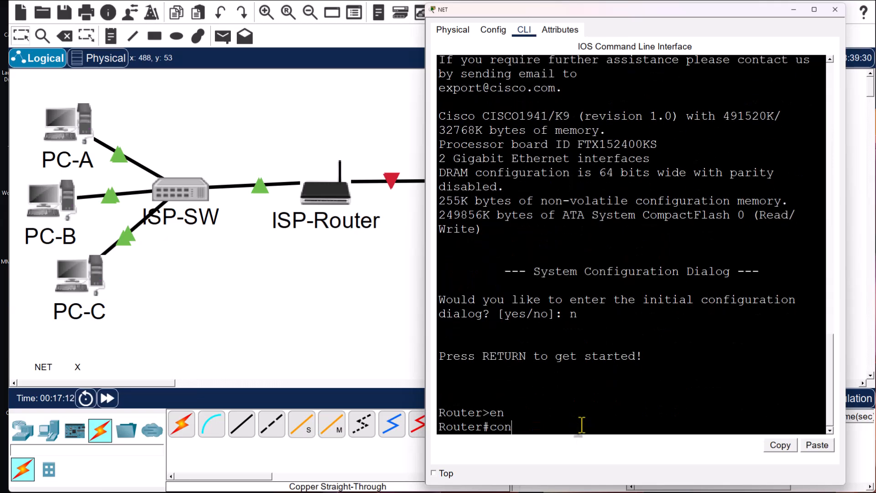
text(f t)
key(Return)
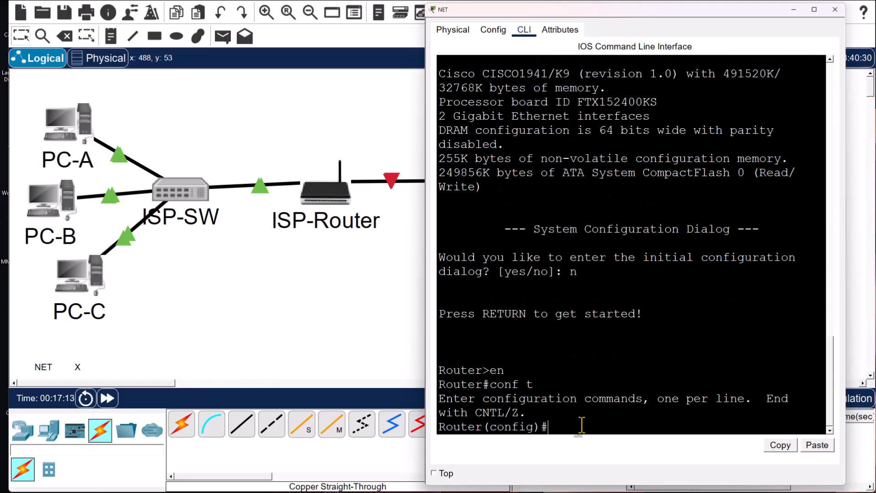
text(hostname)
text(NET)
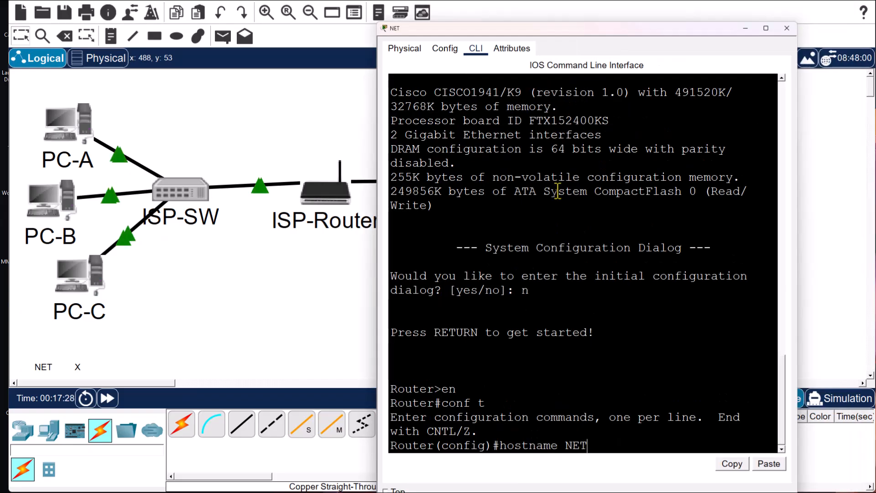
key(Return)
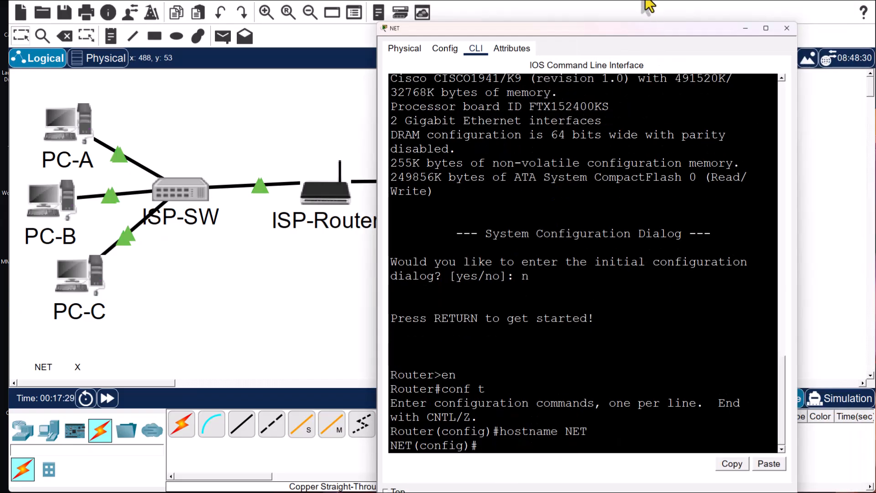
- Give NET's gig0/0 the address 200.0.0.2 255.255.255.0, enable it, and close the window
drag(622, 29, 634, 16)
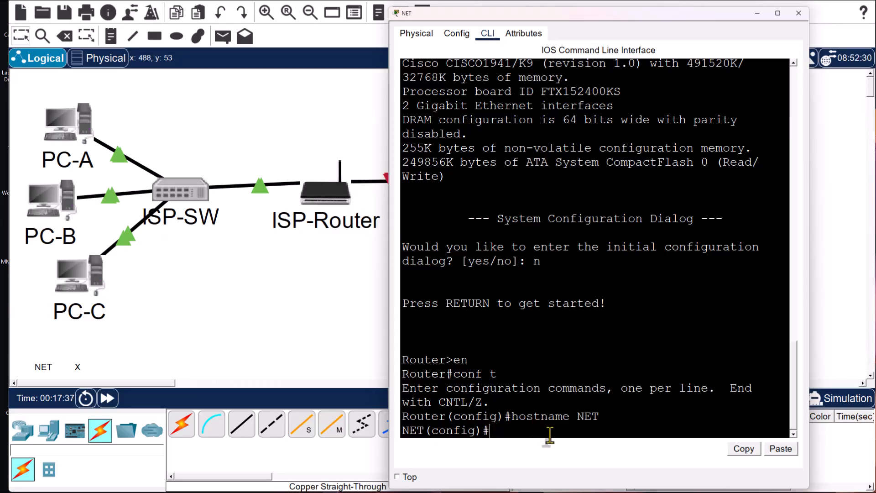
text(INT)
key(BackSpace)
key(BackSpace)
key(BackSpace)
text(int gig0/0)
key(Return)
text(ip ad)
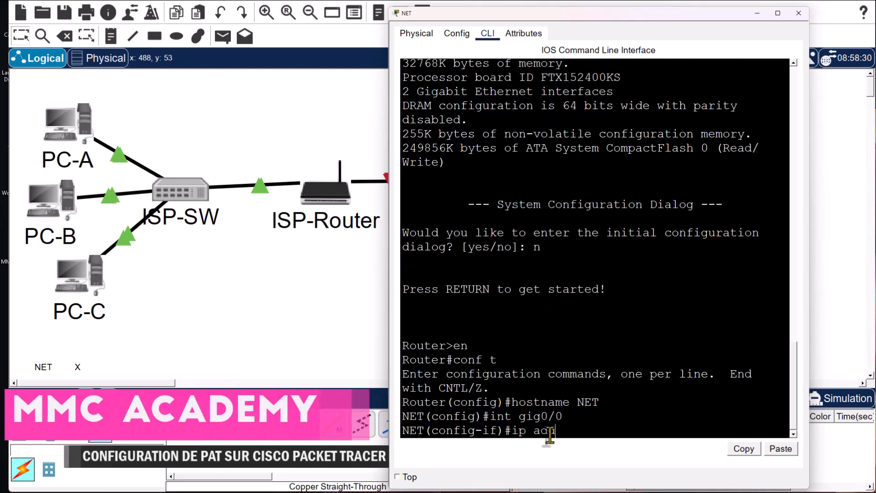
text(dress 200.0.0.2)
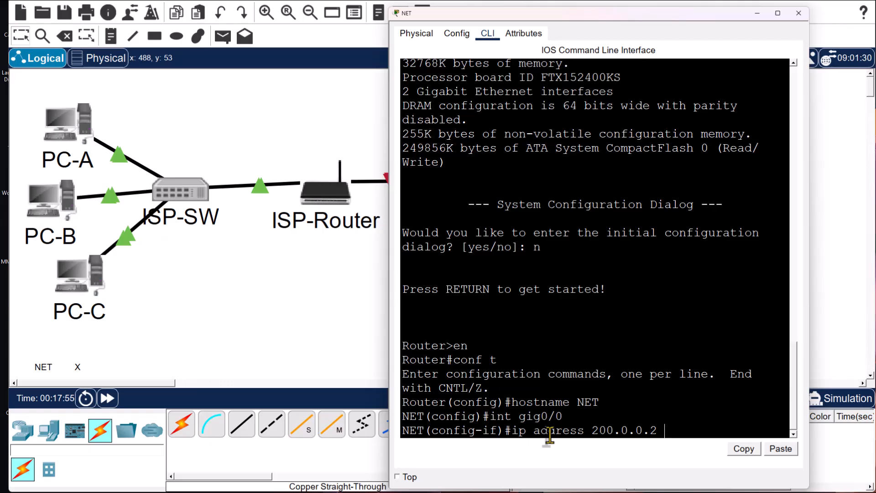
text( 255.255.255.0)
key(Return)
text(no shutdown)
key(Return)
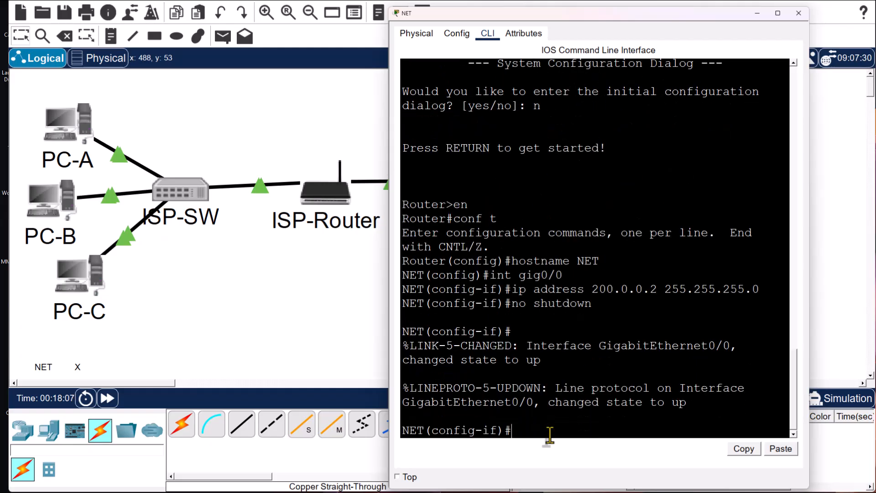
text(exit)
key(Return)
key(Return)
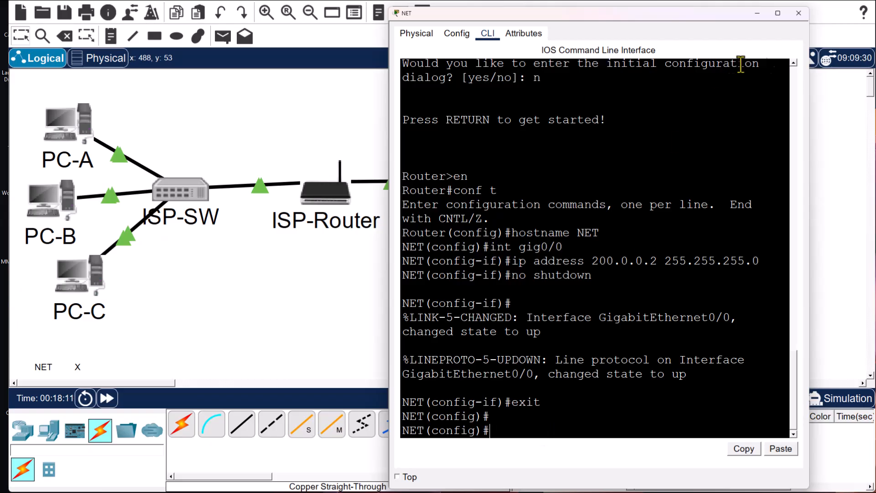
click(799, 14)
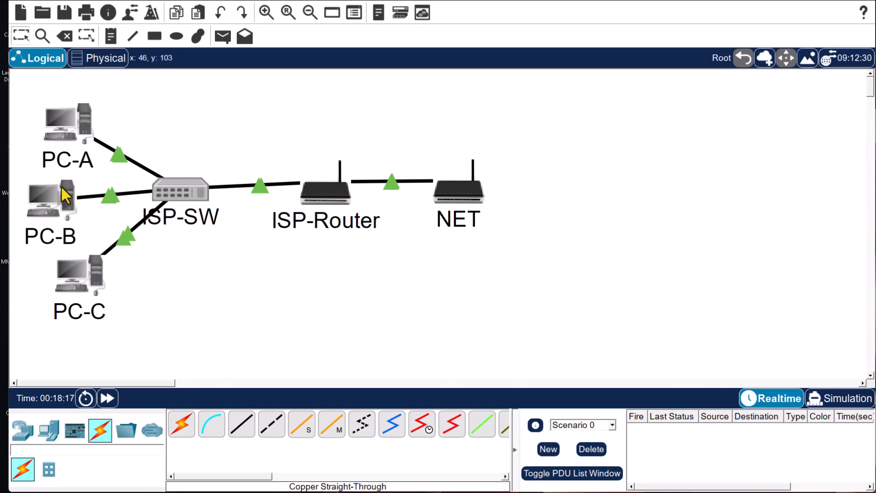
- Give PC-A static IP 192.168.1.2, mask 255.255.255.0 and gateway 192.168.1.1
click(73, 121)
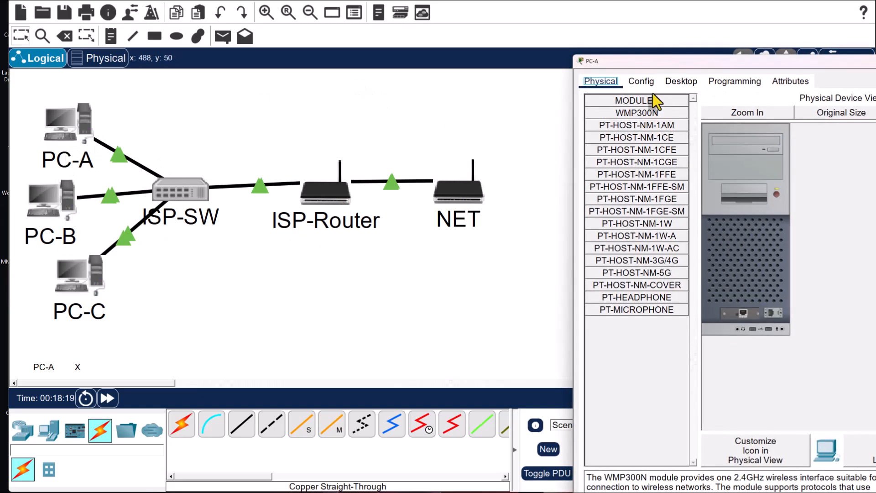
drag(675, 70, 598, 9)
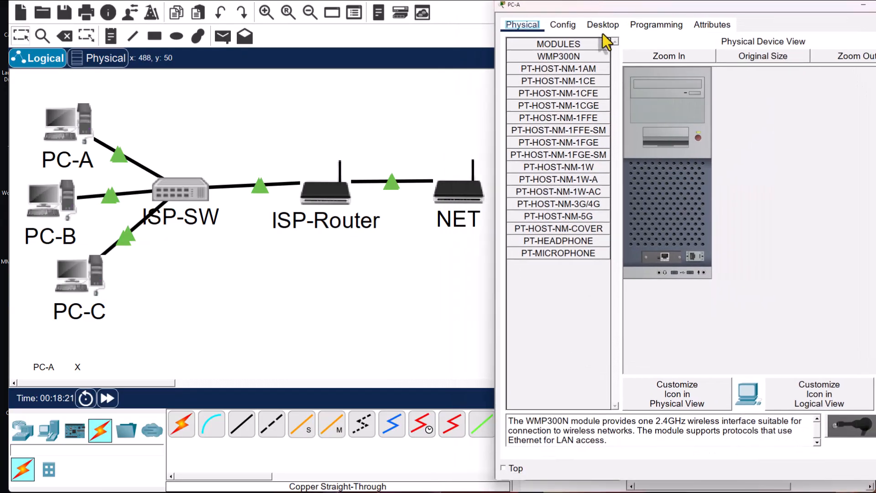
click(603, 24)
click(546, 86)
click(672, 100)
text(192.)
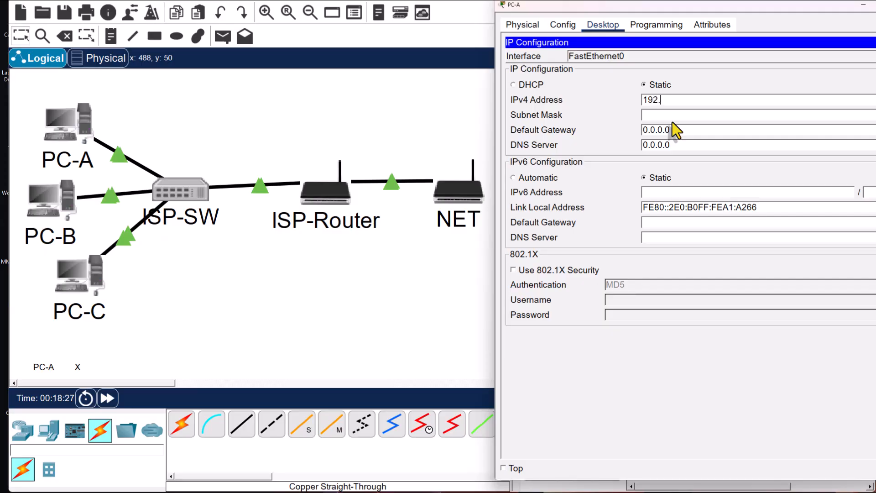
text(168.1.2)
click(689, 115)
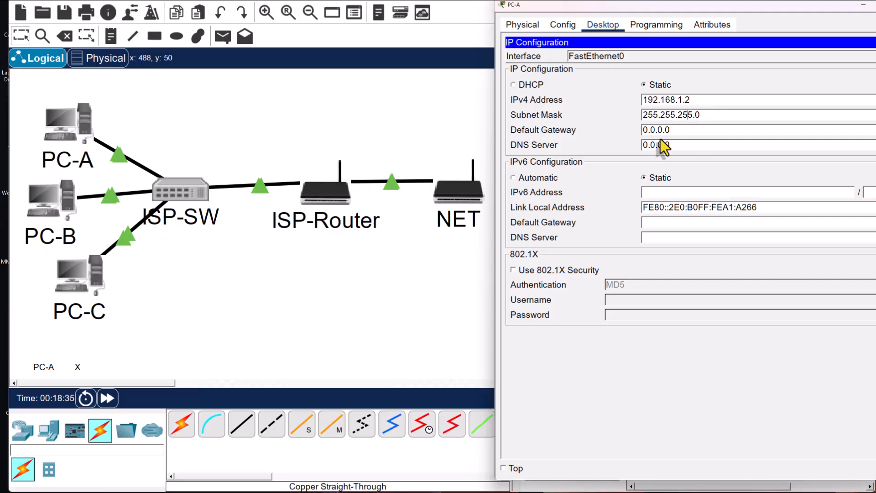
key(Tab)
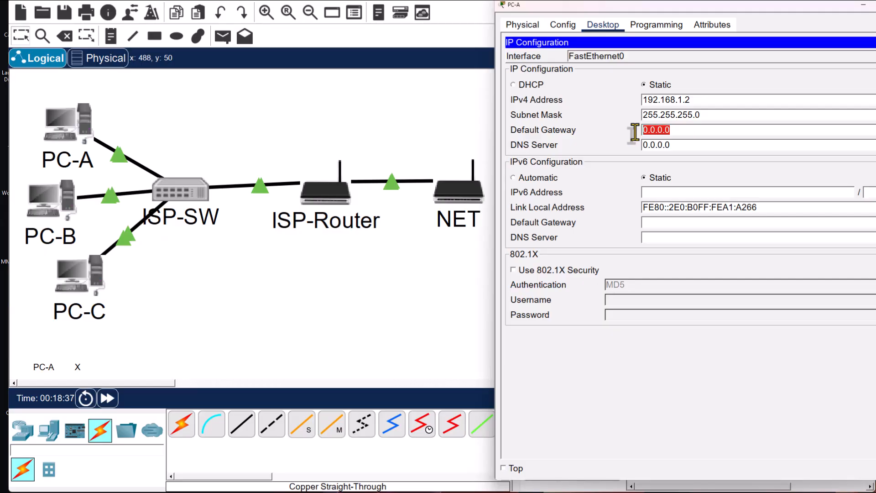
text(192.168.1)
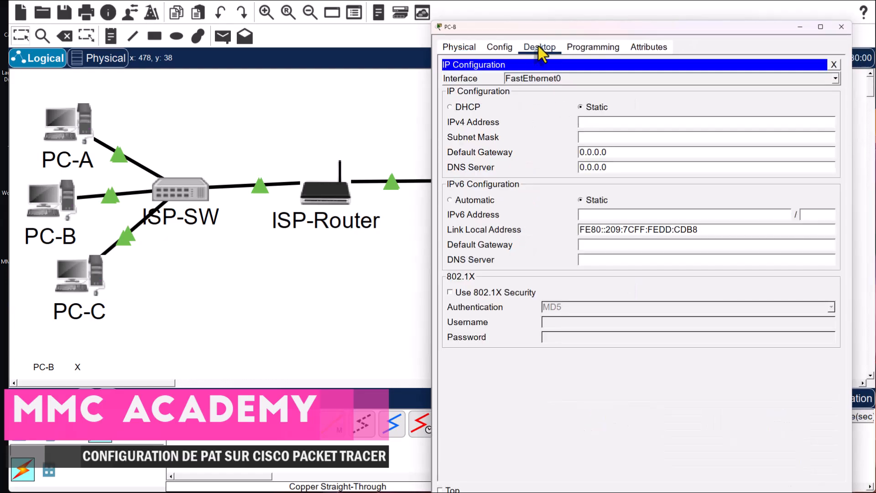
- Give PC-B static IP 192.168.1.3, mask 255.255.255.0 and gateway 192.168.1.1
click(601, 127)
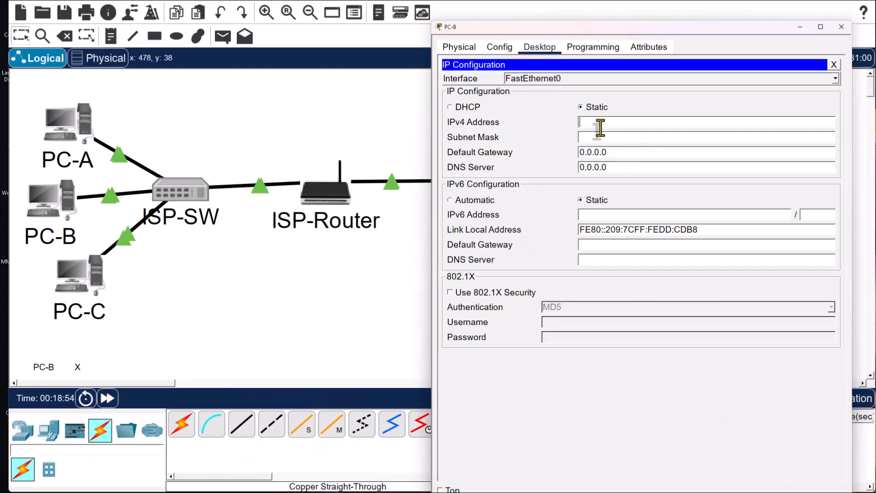
text(192.168.1.3)
click(645, 137)
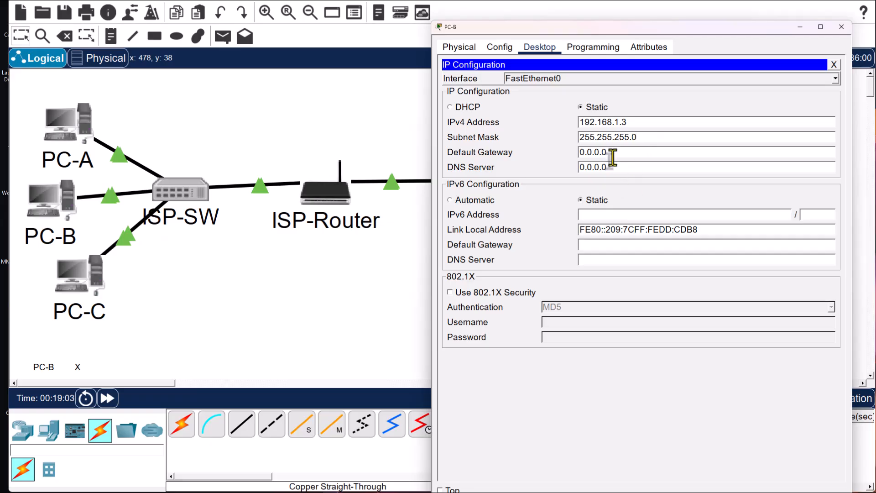
key(Tab)
text(192.168.1.1)
click(131, 320)
- Give PC-C static IP 192.168.1.4, mask 255.255.255.0 and gateway 192.168.1.1
click(101, 287)
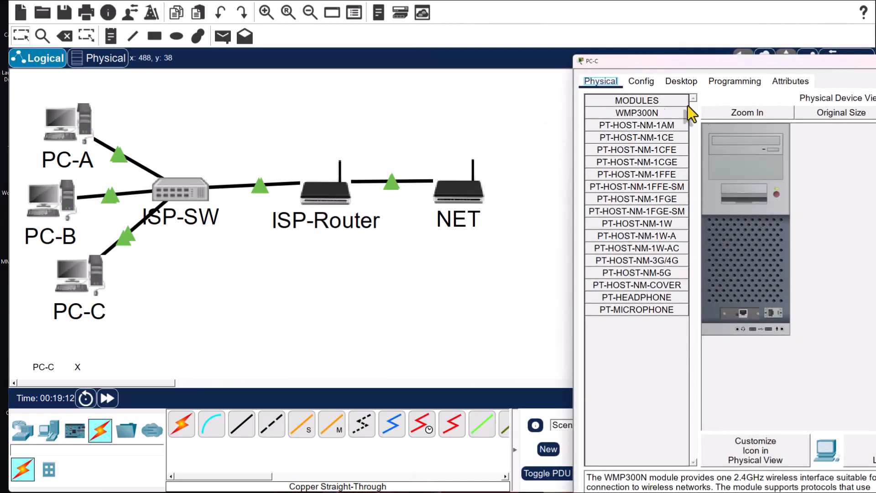
drag(741, 60, 642, 22)
click(585, 44)
click(543, 108)
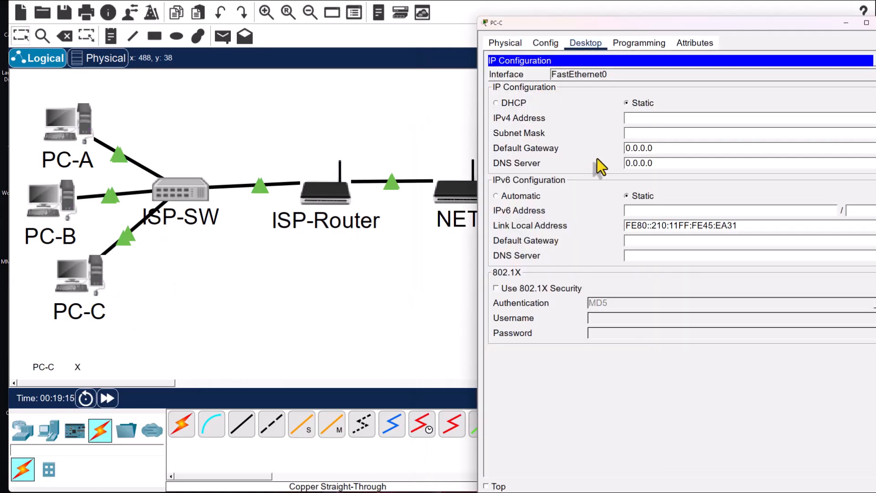
click(658, 117)
text(19)
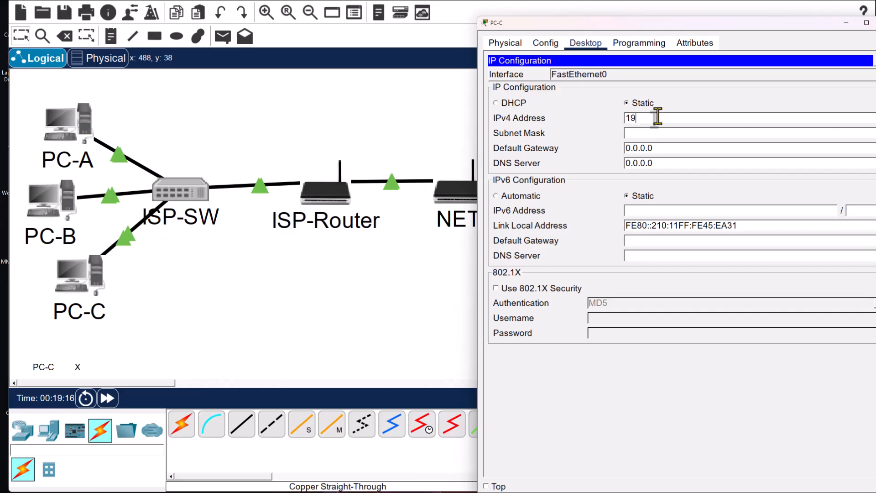
text(2.168.1.4)
click(656, 134)
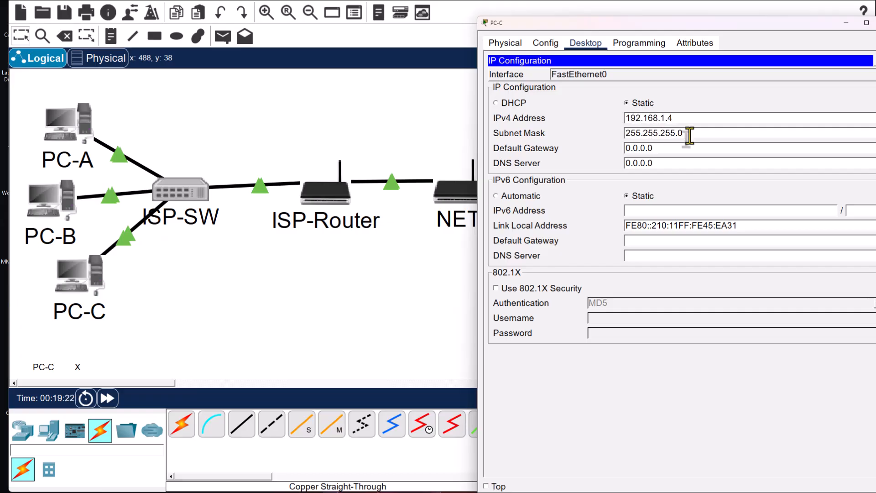
drag(642, 134, 614, 157)
text(192.168.1.1)
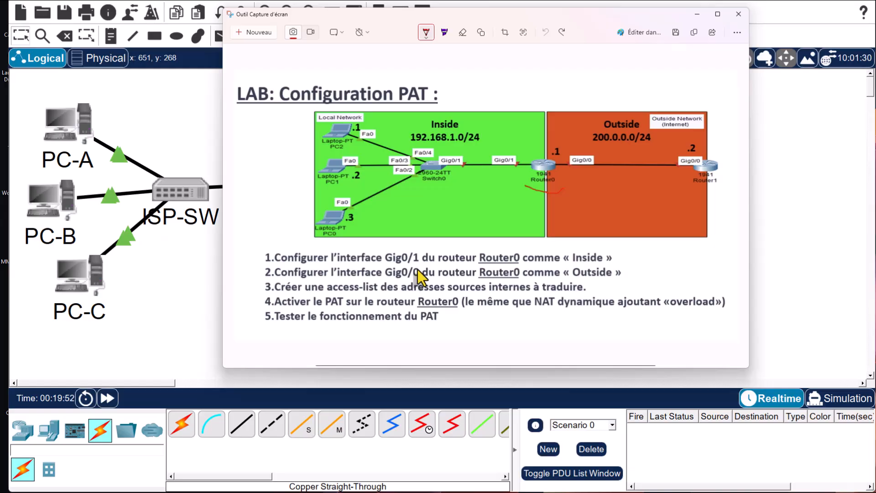
- Move the PAT lab diagram aside to review it, then minimize the Snipping Tool window
drag(443, 14, 621, 39)
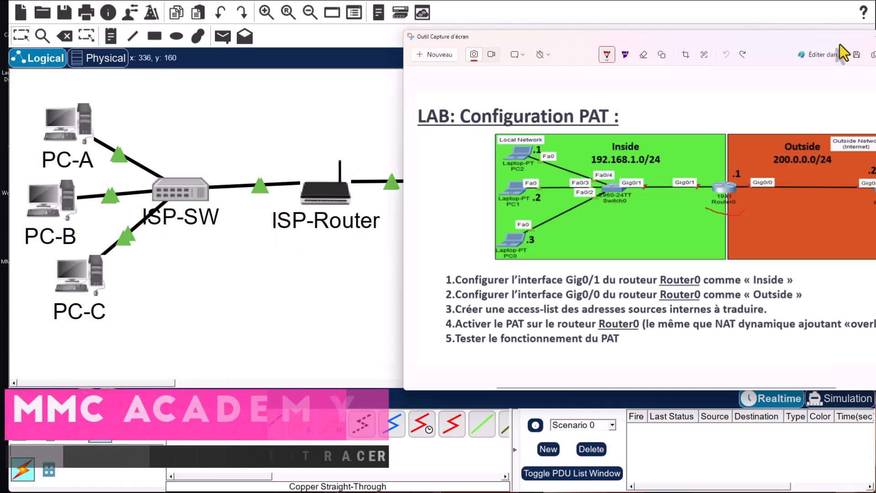
drag(841, 44, 797, 39)
click(832, 34)
- On ISP-Router, mark gig0/1 with 'ip nat inside' and return to global configuration
click(332, 200)
drag(682, 62, 536, 15)
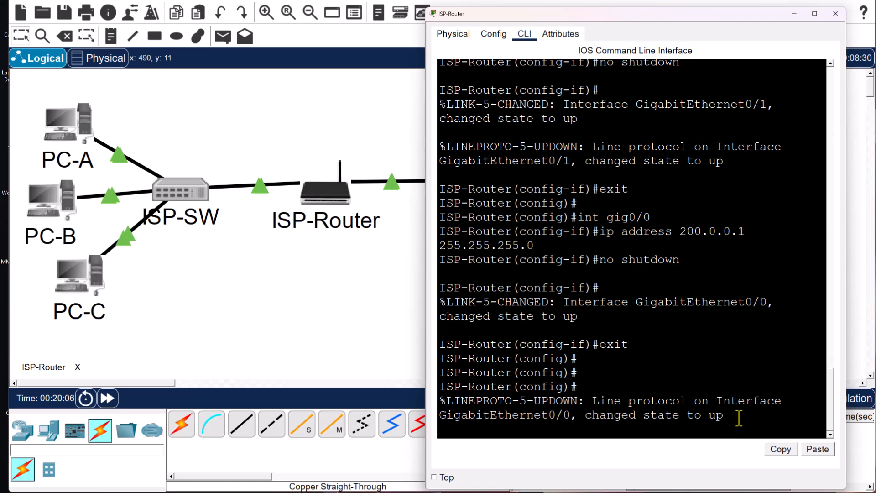
key(Return)
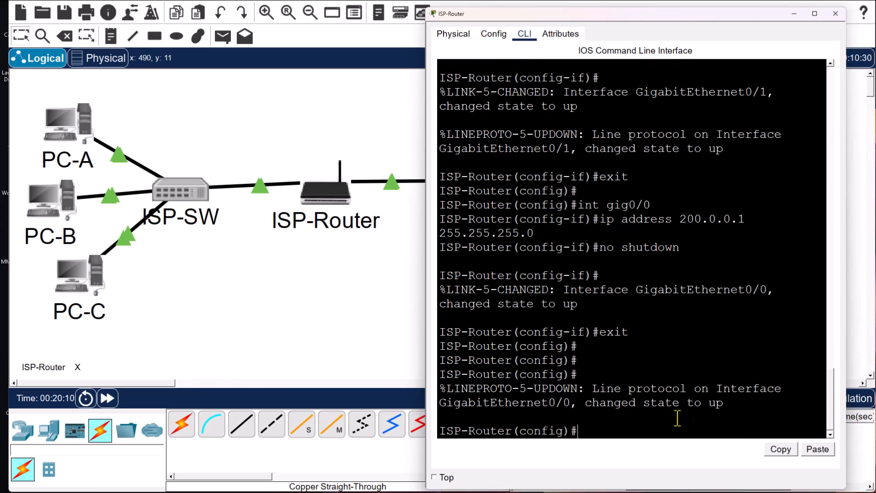
text(int)
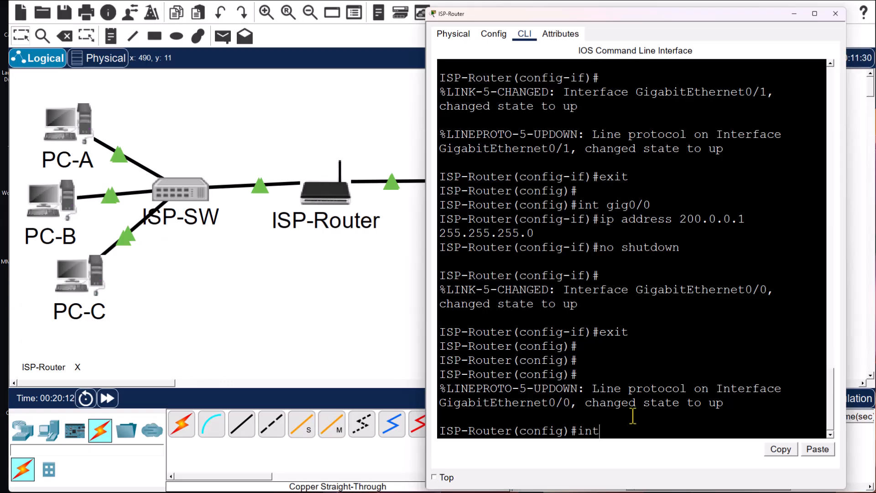
text( gig0/1)
key(Return)
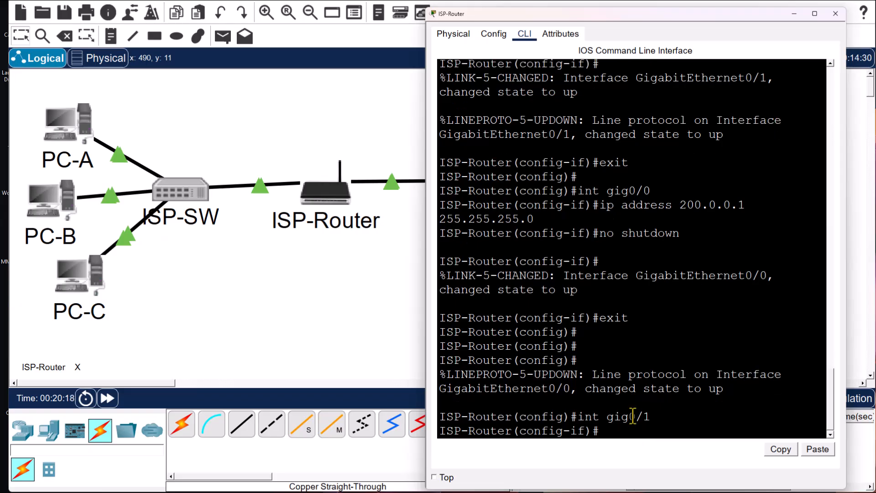
text(ip nat inside)
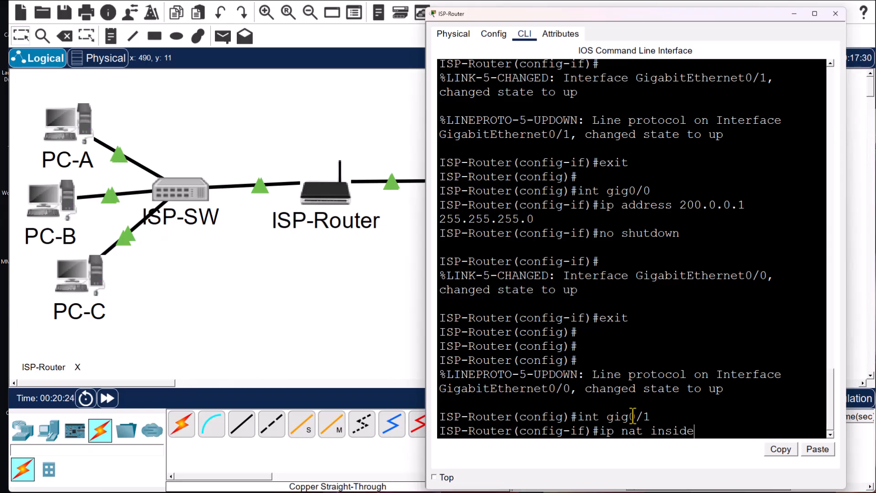
key(Return)
text(exit)
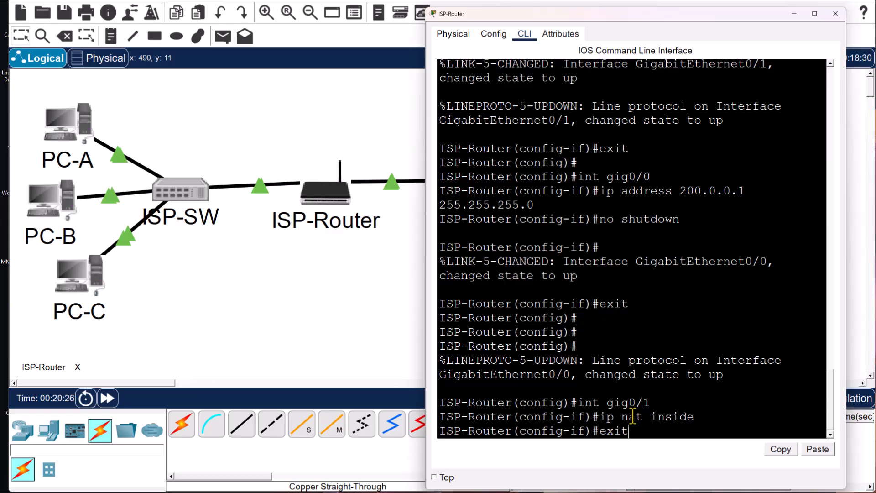
key(Return)
key(Return)
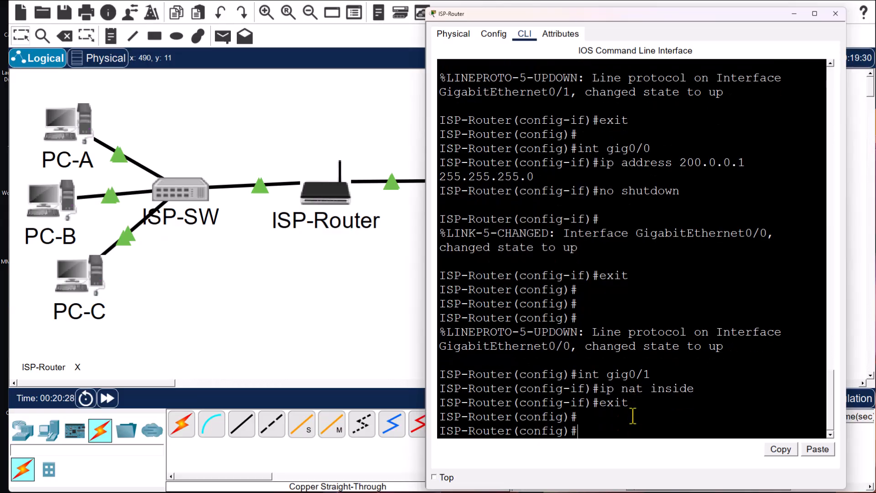
- Close the router window, underline Router0 in red, and check off step 1 on the lab sheet
click(843, 16)
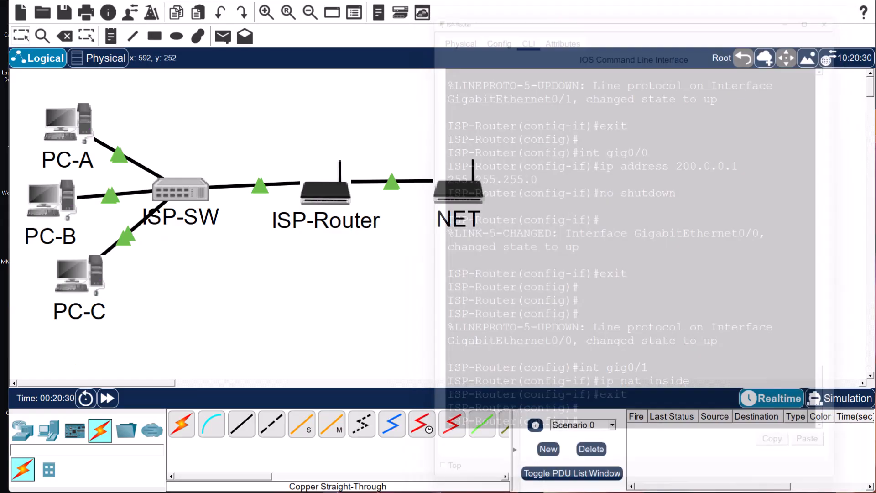
key(alt+Tab)
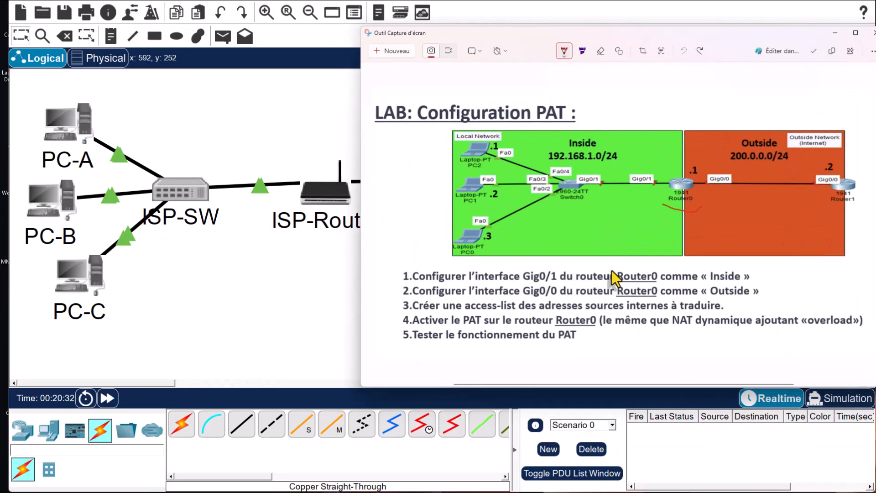
click(565, 51)
drag(664, 205, 702, 207)
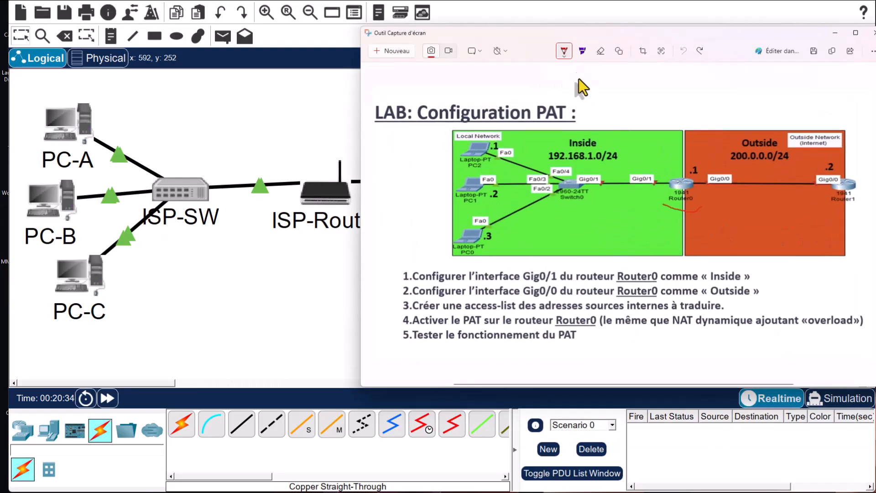
click(563, 51)
click(753, 274)
drag(768, 265, 769, 264)
- Set ISP-Router's gig0/0 as the NAT outside interface with 'ip nat outside'
click(838, 35)
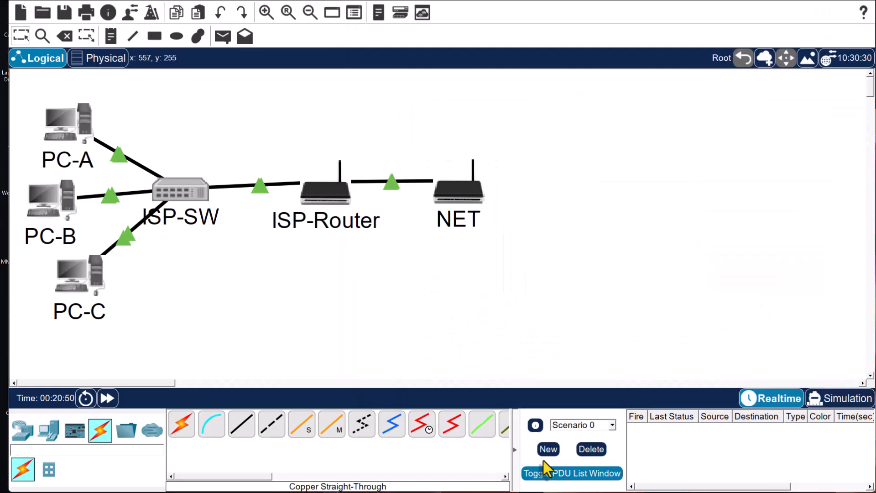
click(322, 193)
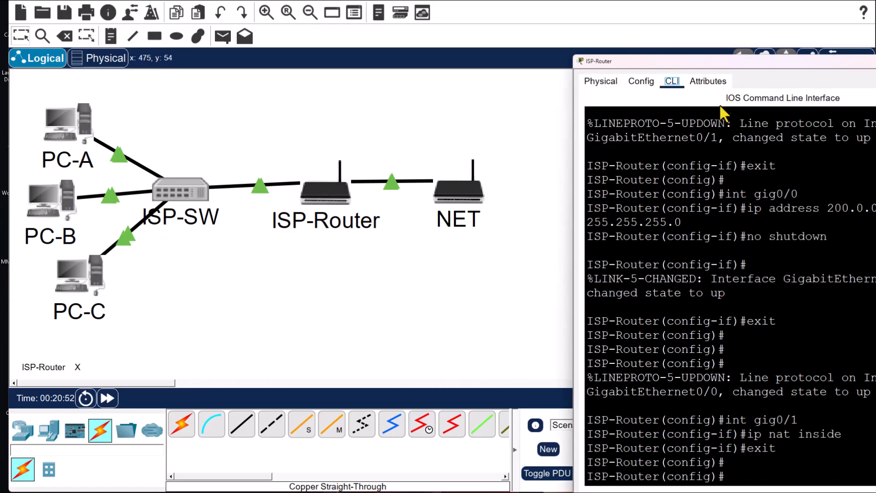
drag(734, 64, 585, 19)
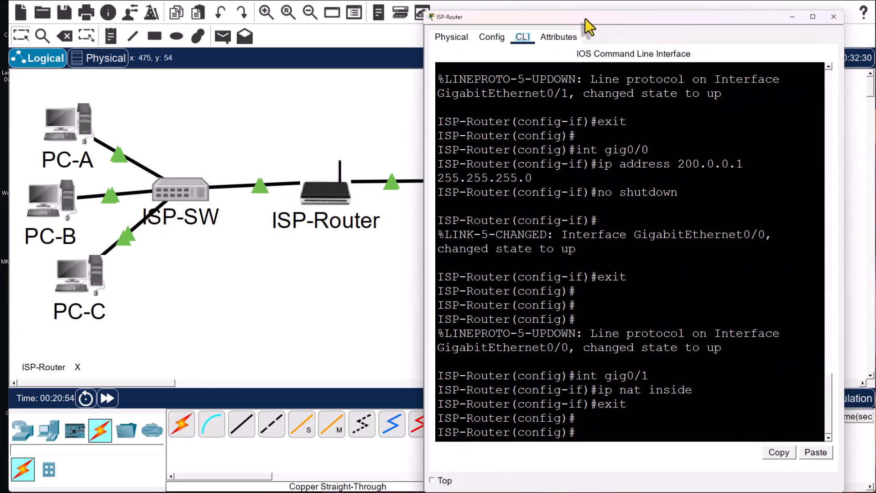
click(585, 428)
text(int gig0/)
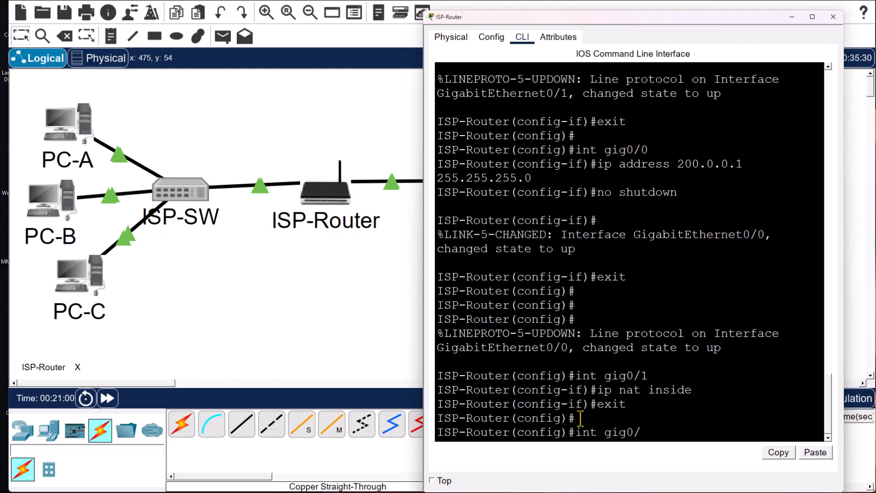
text(0)
key(Return)
text(ip nat outside)
key(Return)
text(exit)
key(Return)
key(Return)
key(Return)
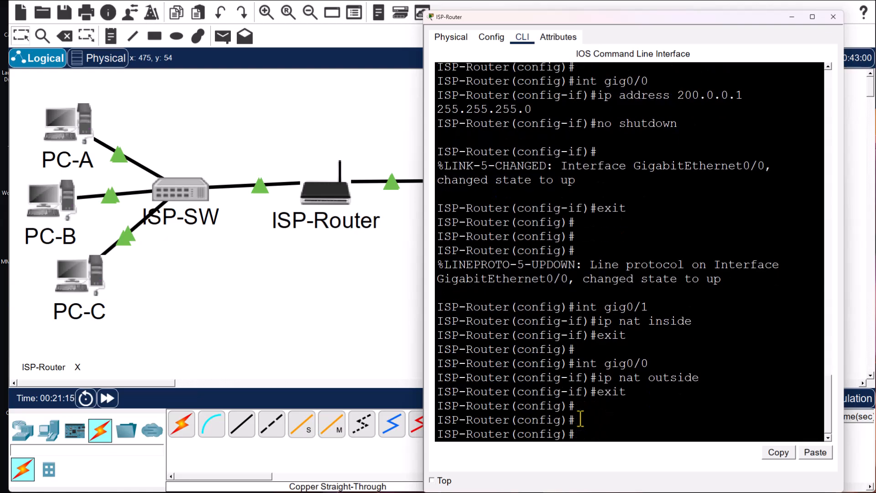
key(Return)
key(Return)
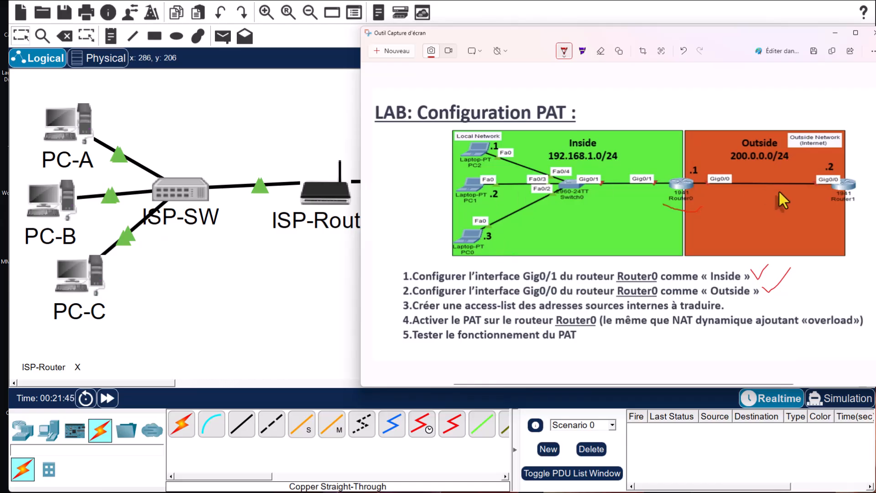
click(835, 33)
click(327, 203)
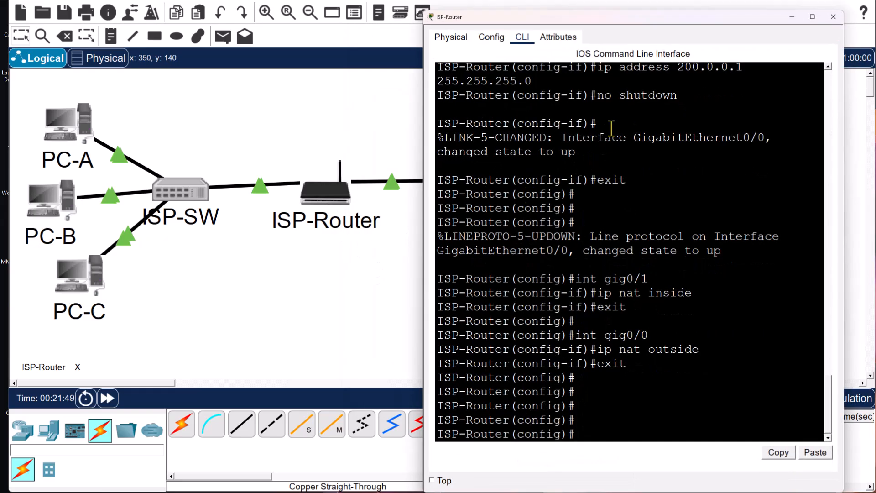
- Create standard access list ACL with 'permit 192.168.1.0 0.0.0.255', then put the router window away
click(594, 437)
text(ip access-lis)
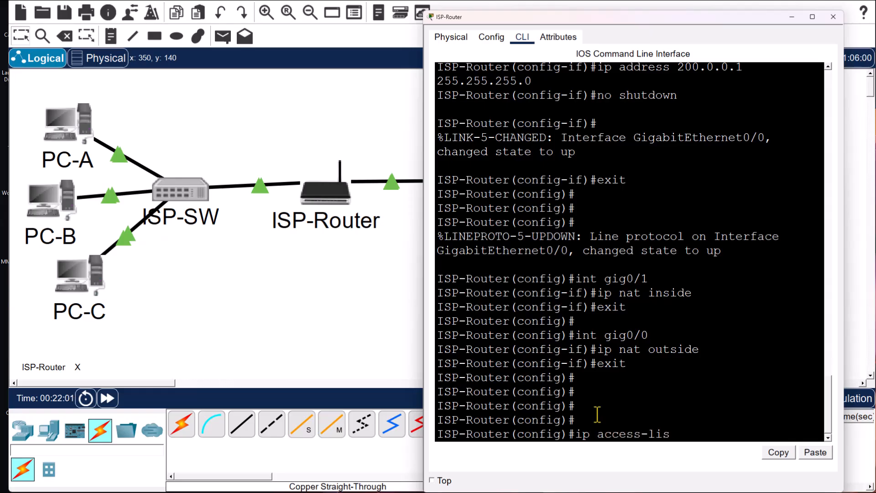
text(t standard ACL)
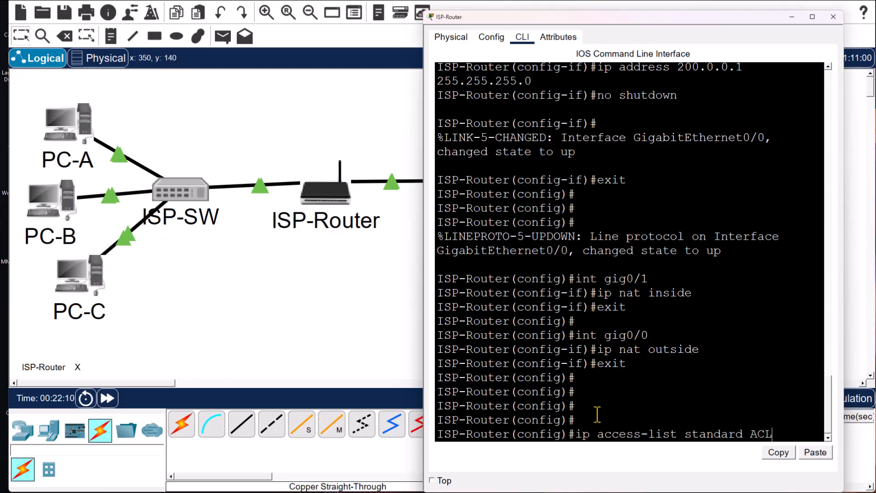
key(Return)
text(pri)
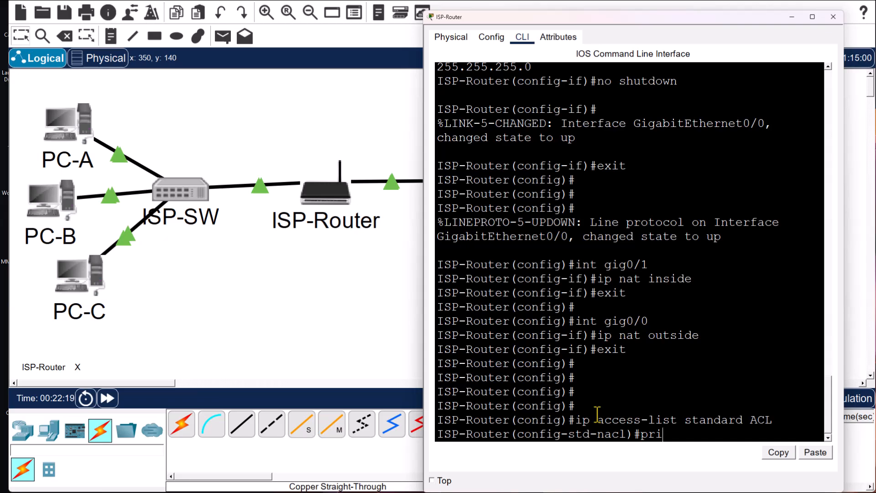
key(BackSpace)
key(BackSpace)
text(ermit 192.168)
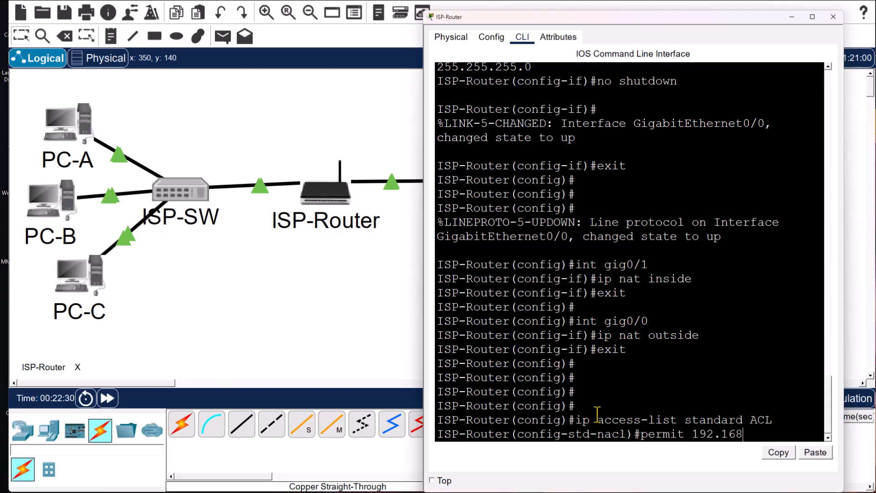
text(.1.0 0.0.0.255)
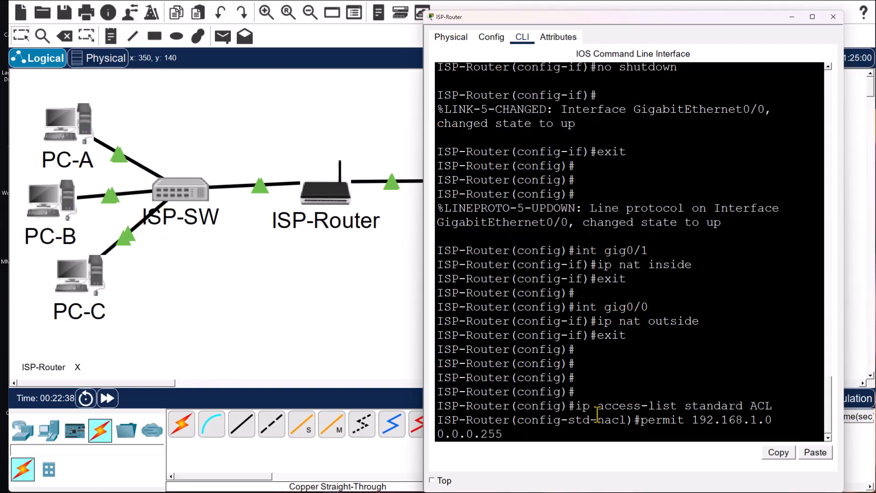
key(Return)
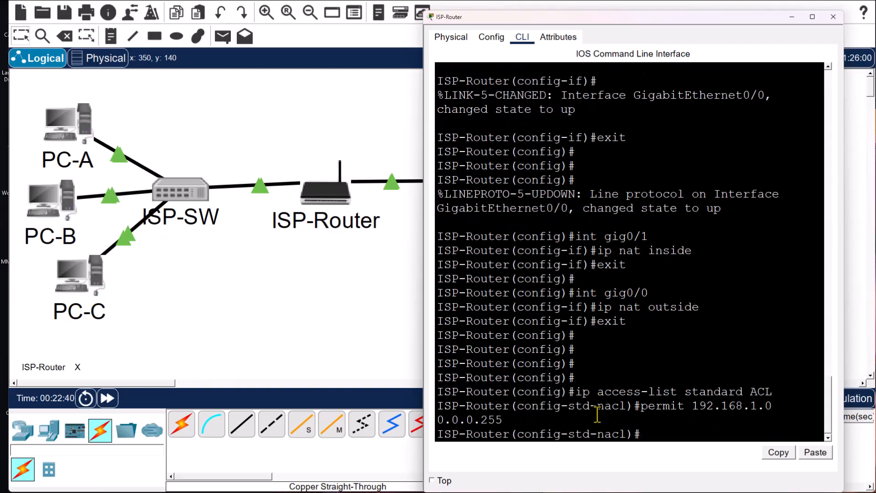
text(exi)
text(t)
key(Return)
key(Return)
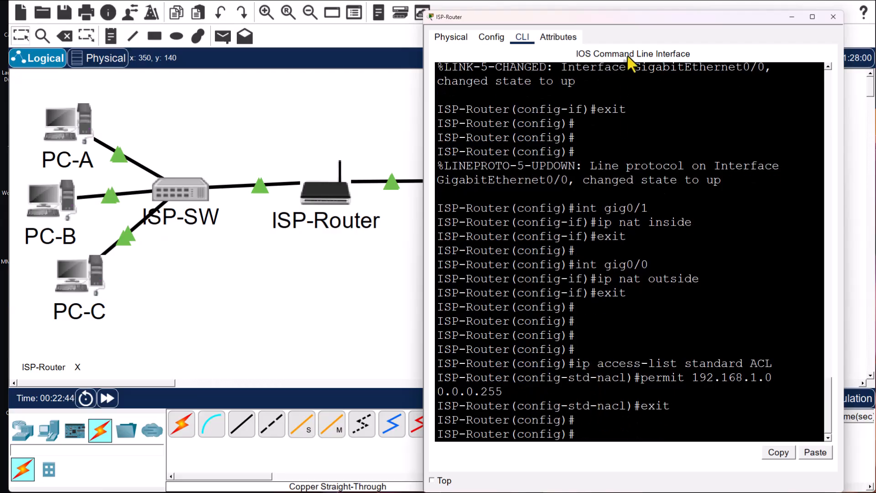
click(792, 20)
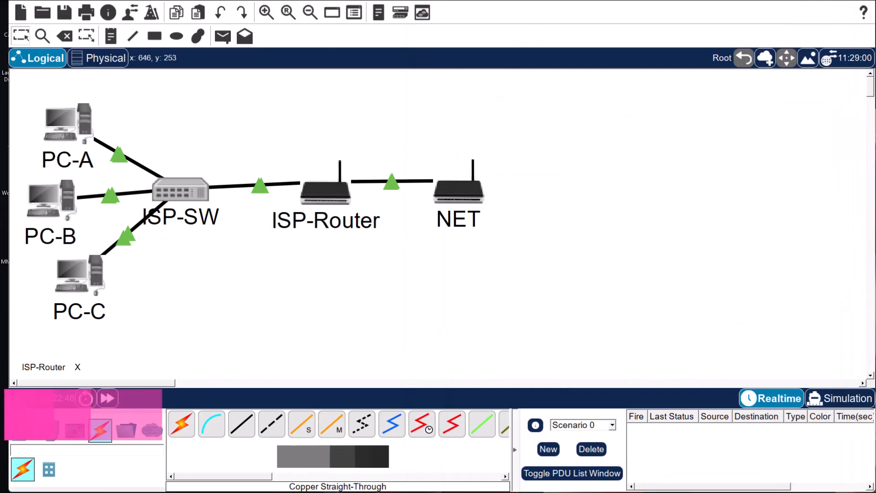
- Check off step 3 on the lab sheet in red, then reopen ISP-Router's command line
click(818, 489)
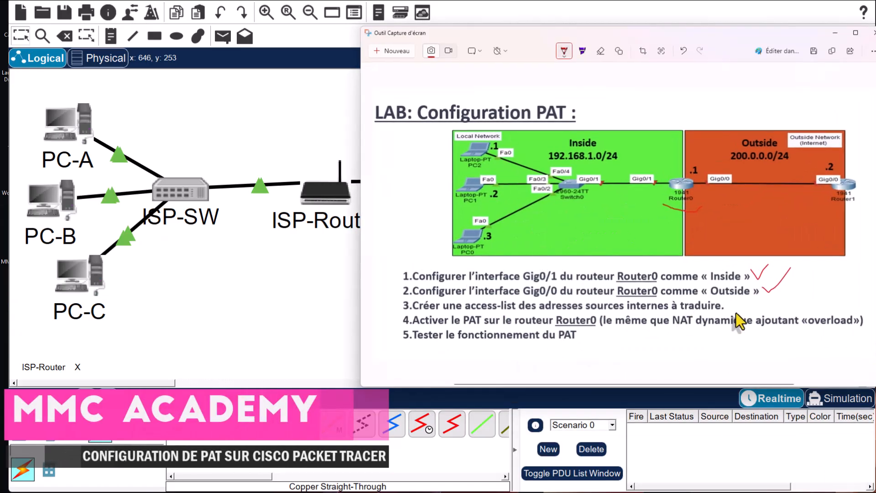
mouse_move(768, 299)
mouse_down()
mouse_move(773, 304)
mouse_move(793, 286)
mouse_up()
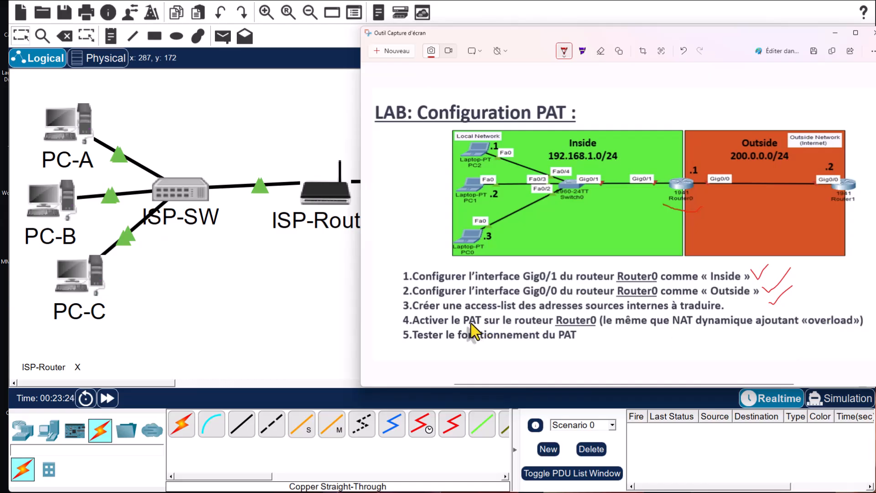
click(835, 33)
click(319, 200)
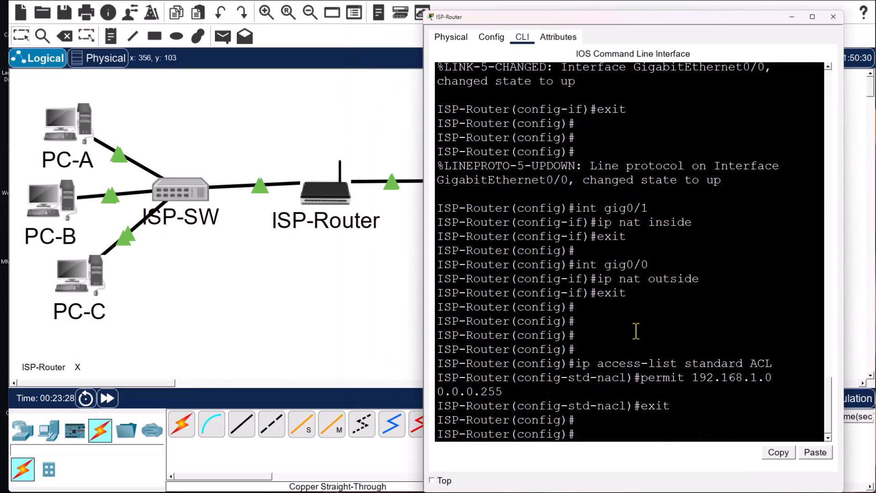
- Enter 'ip nat inside source list ACL int gig0/0 overload', then 'end' to return to privileged mode
key(Return)
key(Return)
key(Return)
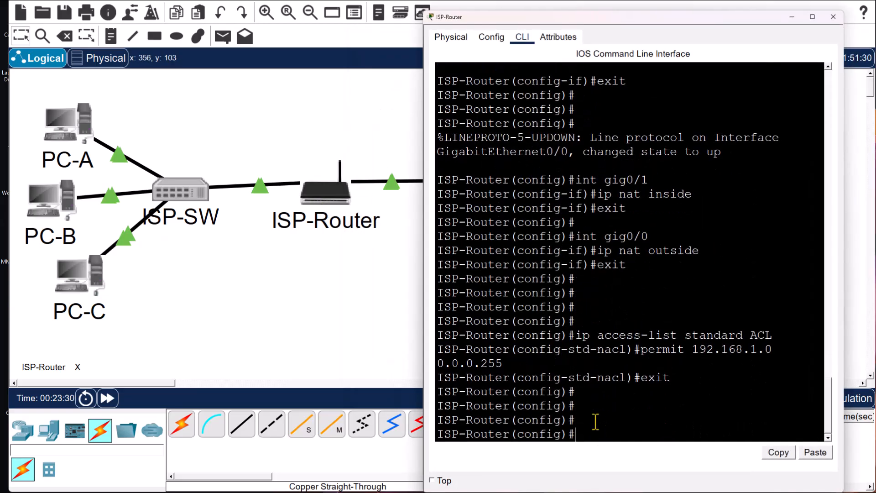
text(ip nat inside source)
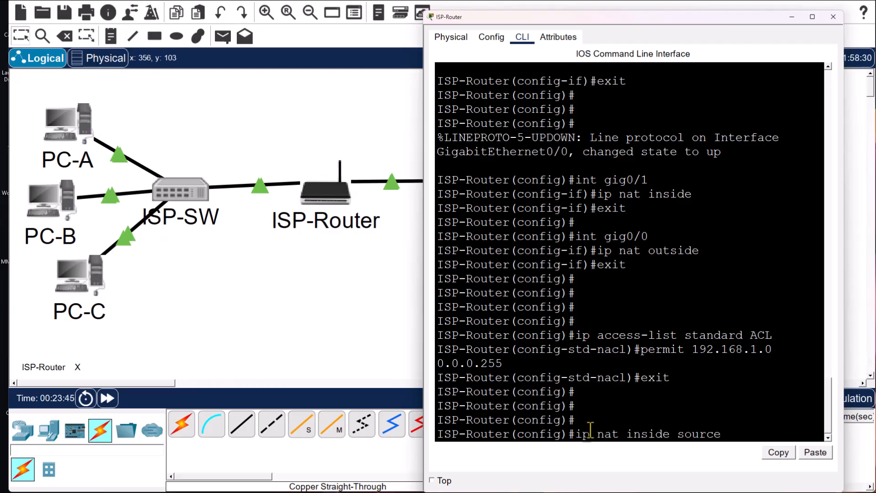
text( list ACL)
text(int gig)
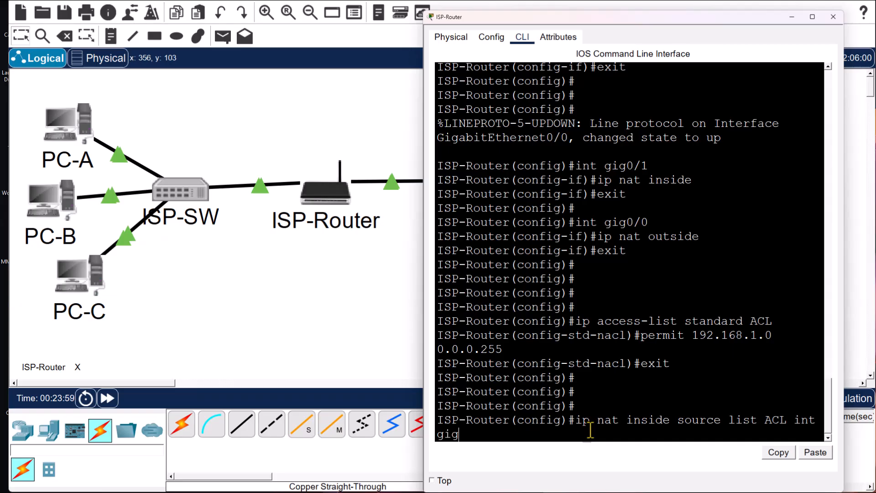
text(0/0 overload)
key(Return)
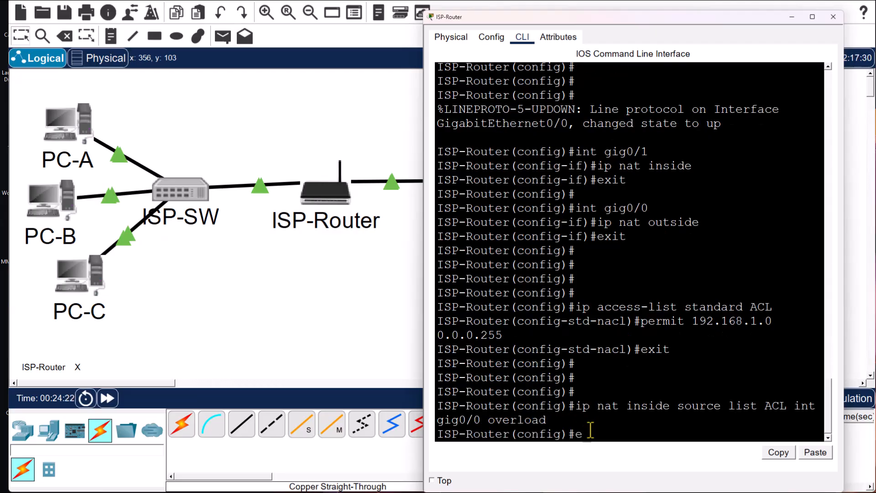
text(end)
key(Return)
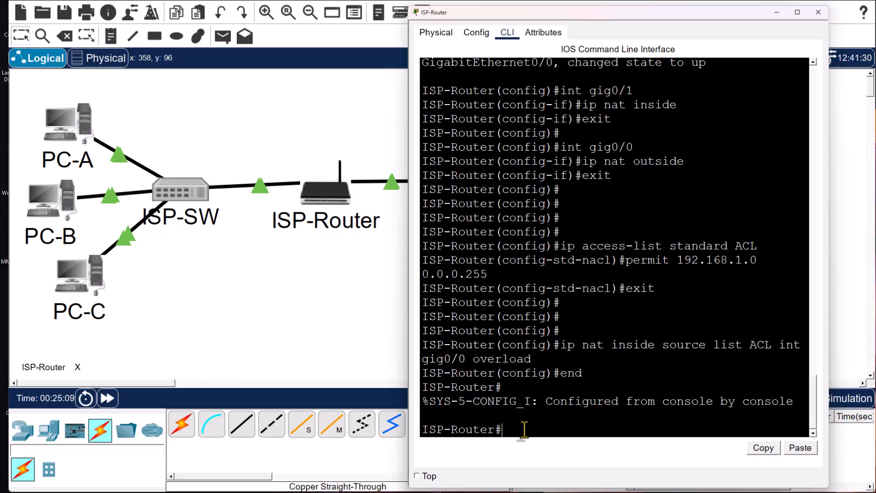
- Run 'show ip int brief' on ISP-Router and widen the console so lines stop wrapping
text(show ip int brief)
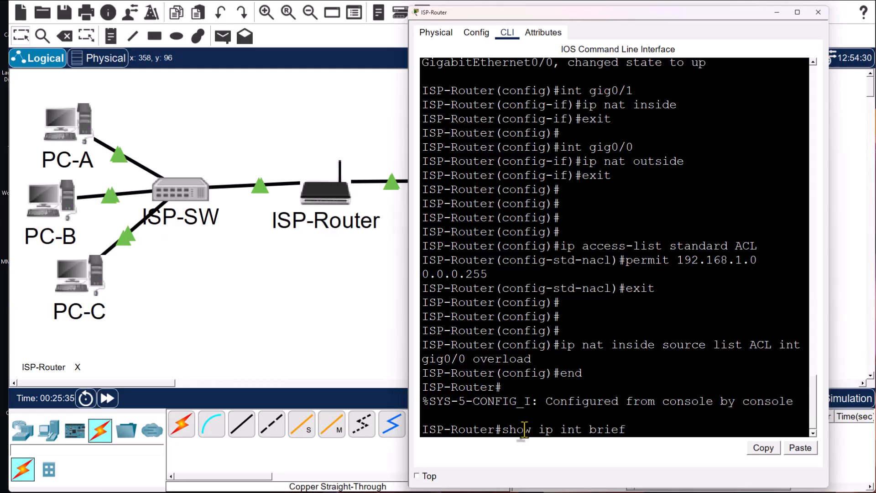
key(Return)
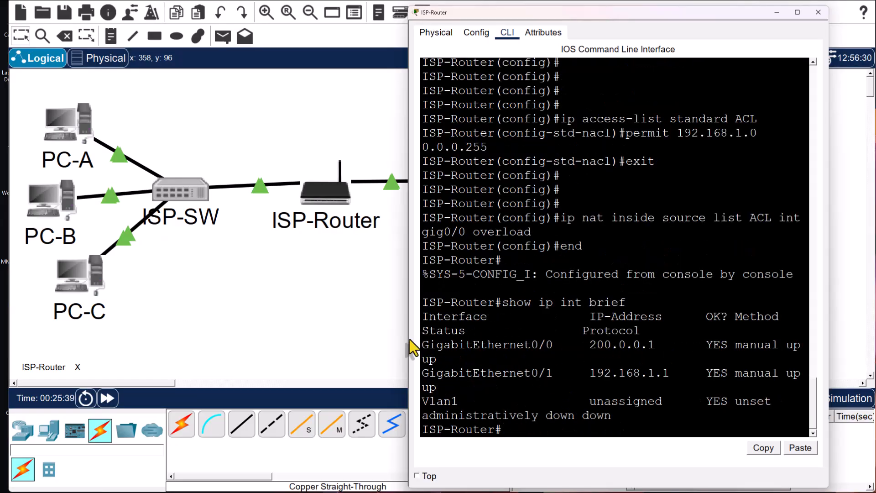
drag(409, 335, 168, 289)
- Highlight gig0/0 at 200.0.0.1 and gig0/1 at 192.168.1.1, both showing status and protocol up
drag(326, 385, 189, 384)
drag(437, 386, 337, 385)
drag(577, 385, 555, 386)
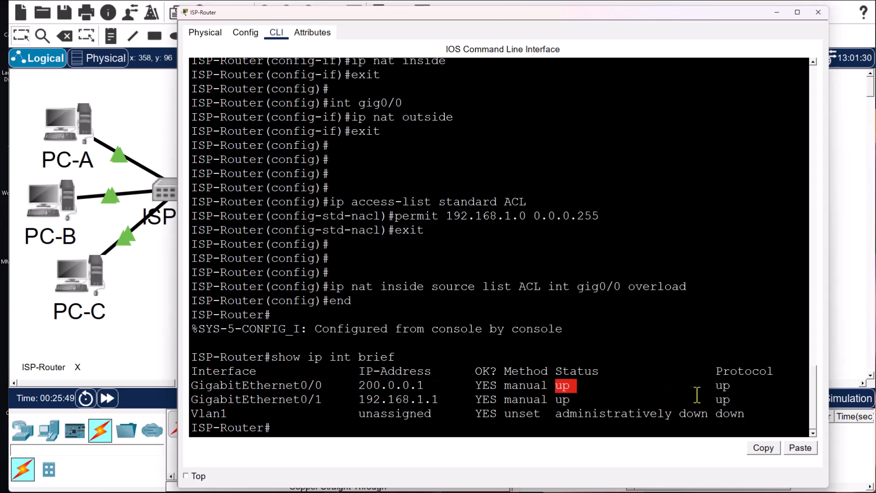
drag(740, 391, 709, 387)
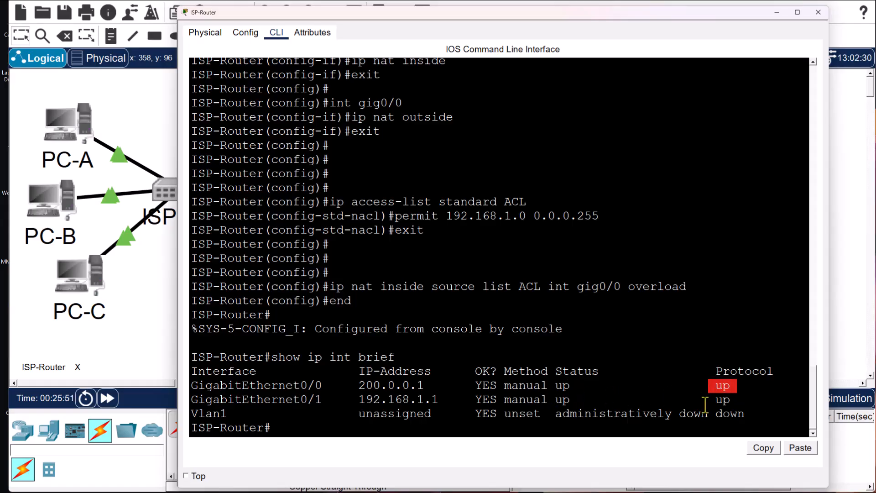
drag(329, 400, 188, 404)
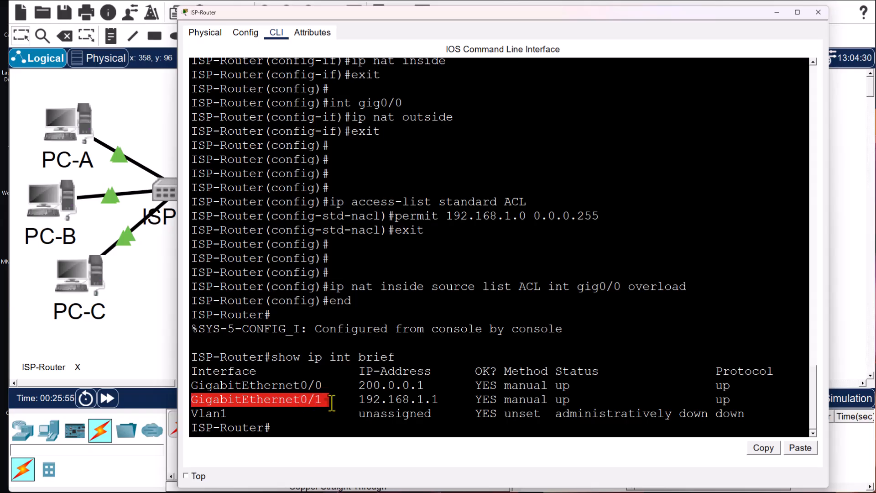
drag(449, 399, 358, 400)
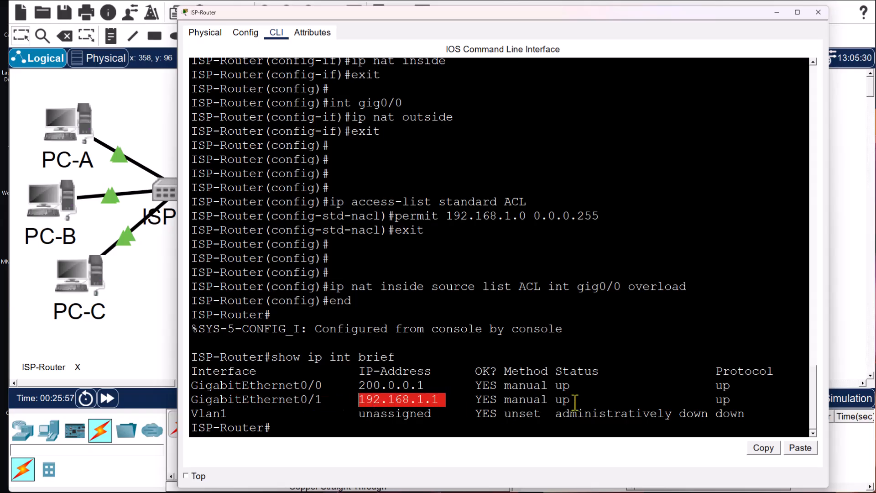
drag(585, 400, 551, 401)
drag(737, 400, 709, 400)
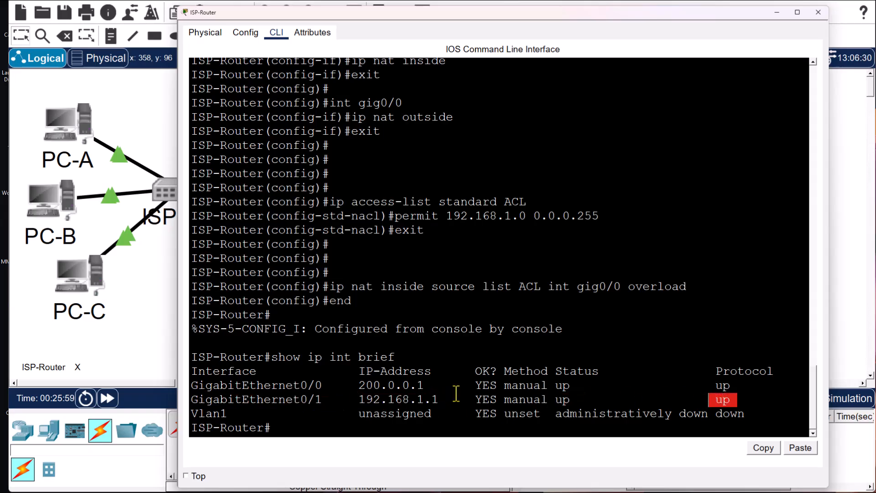
click(287, 431)
- Turn on NAT debugging with 'debug ip nat' and note the confirmation message
key(Return)
key(Return)
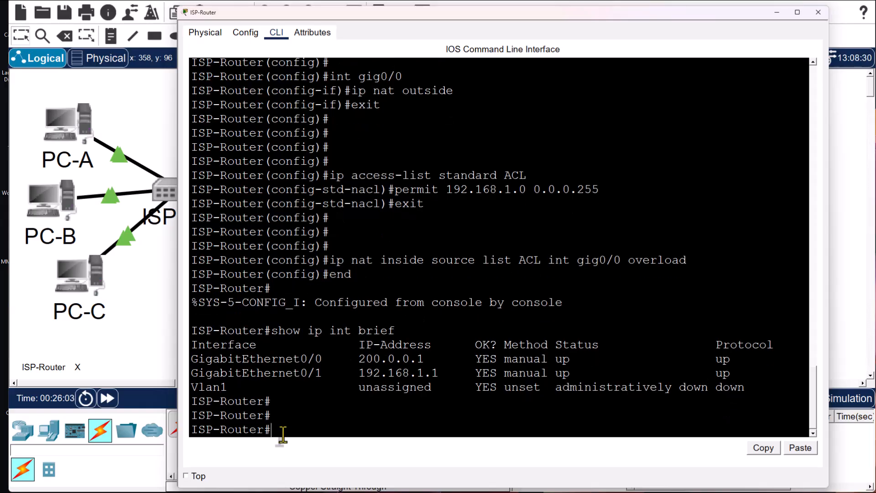
text(debug ip nat)
key(Return)
drag(354, 416, 246, 420)
click(432, 419)
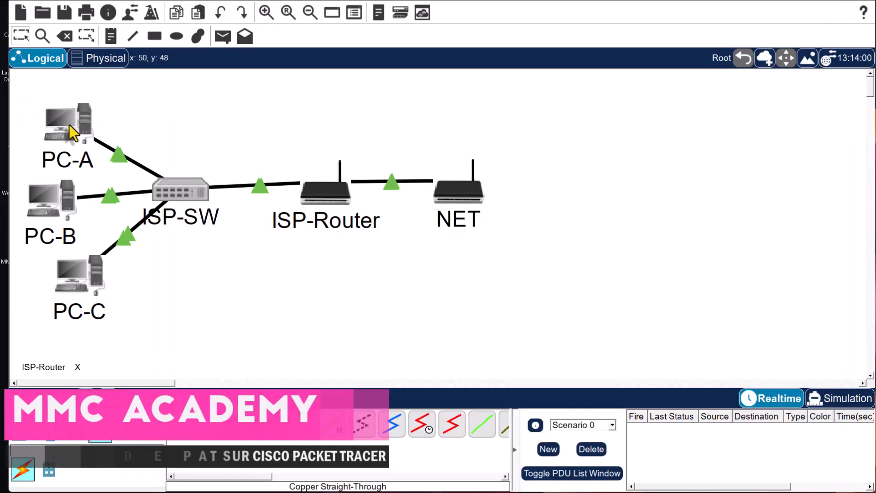
- Open PC-A's Command Prompt from its Desktop apps
click(69, 124)
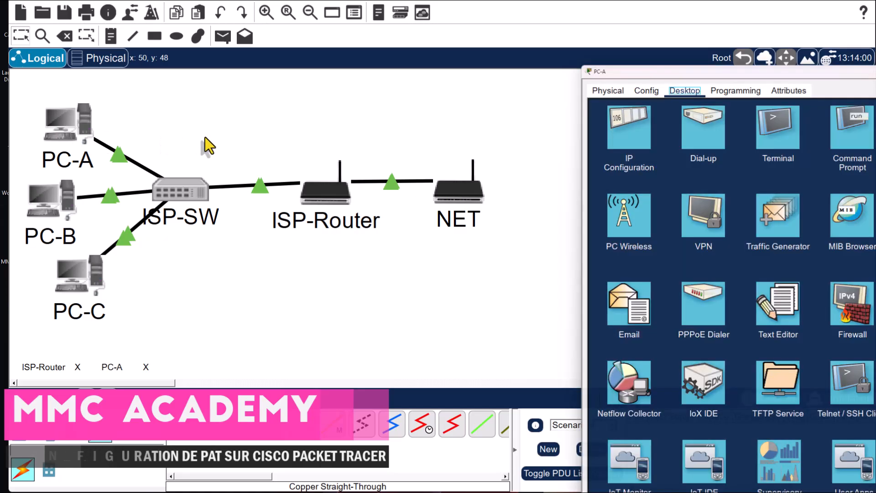
drag(755, 62, 667, 14)
click(769, 71)
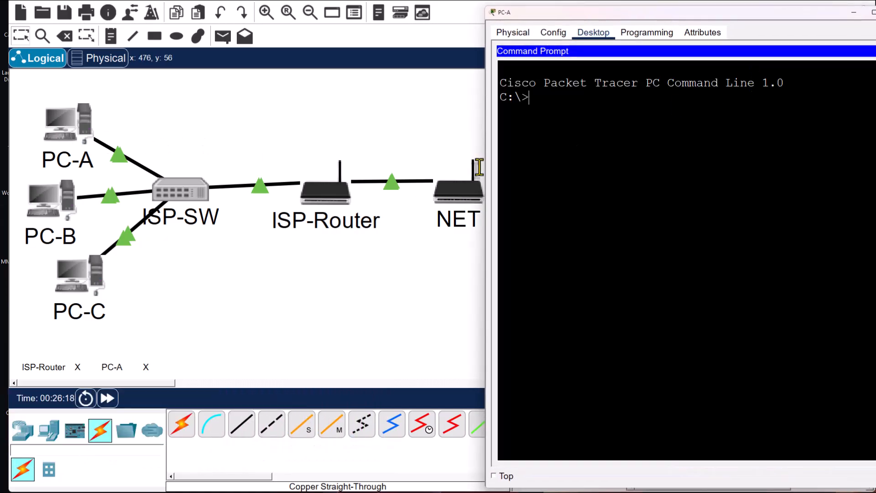
click(328, 207)
click(75, 130)
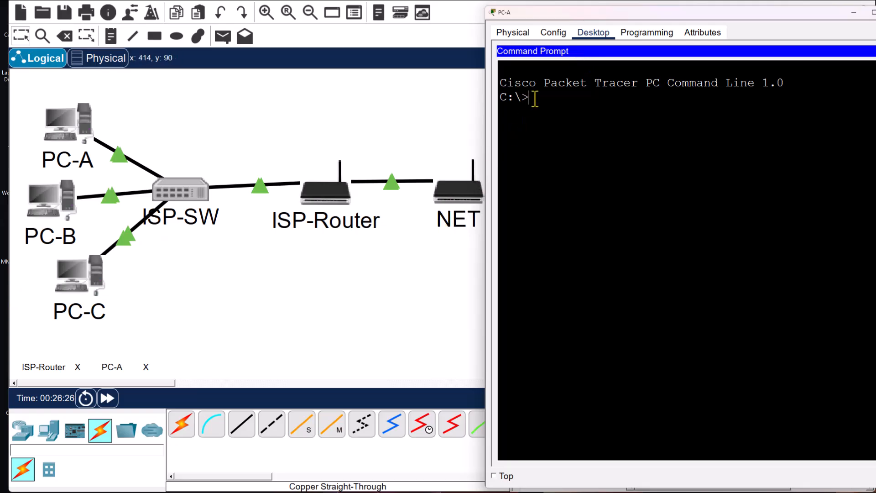
- Start a continuous 'ping -t' to 200.0.0.2 from PC-A
text(ping -t)
drag(587, 98, 564, 102)
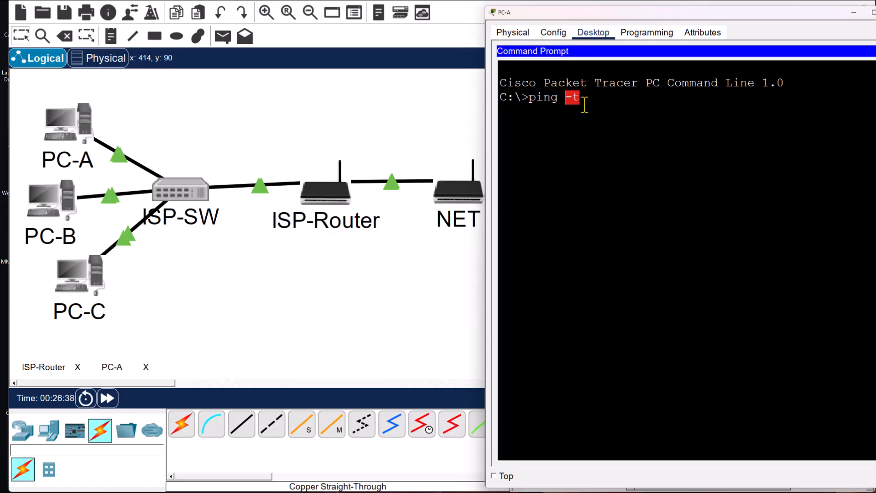
click(583, 103)
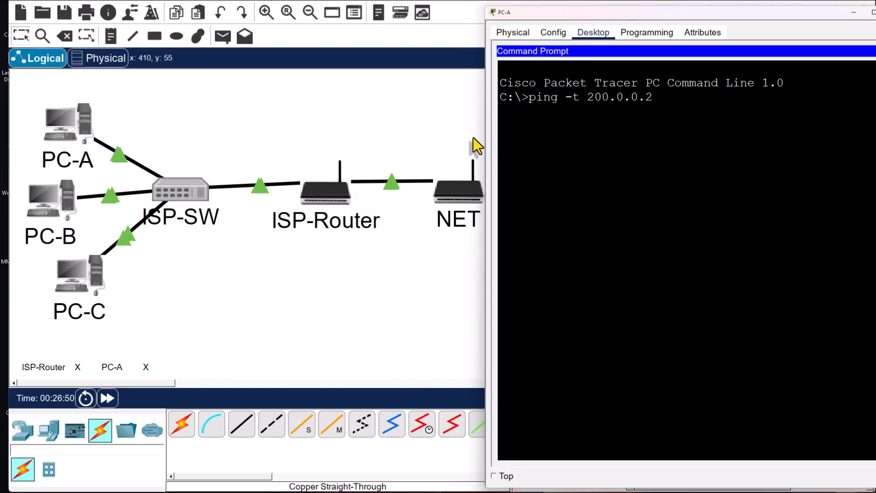
mouse_move(593, 15)
mouse_down()
mouse_move(624, 16)
mouse_move(590, 14)
mouse_up()
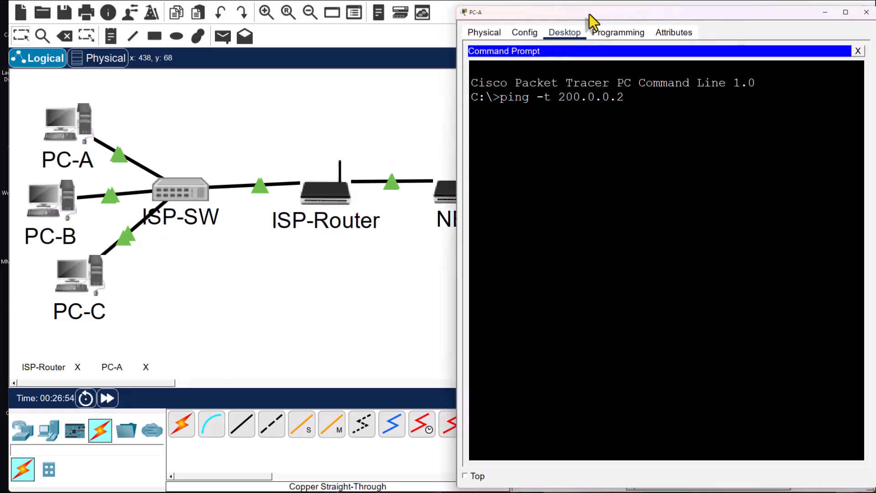
key(Return)
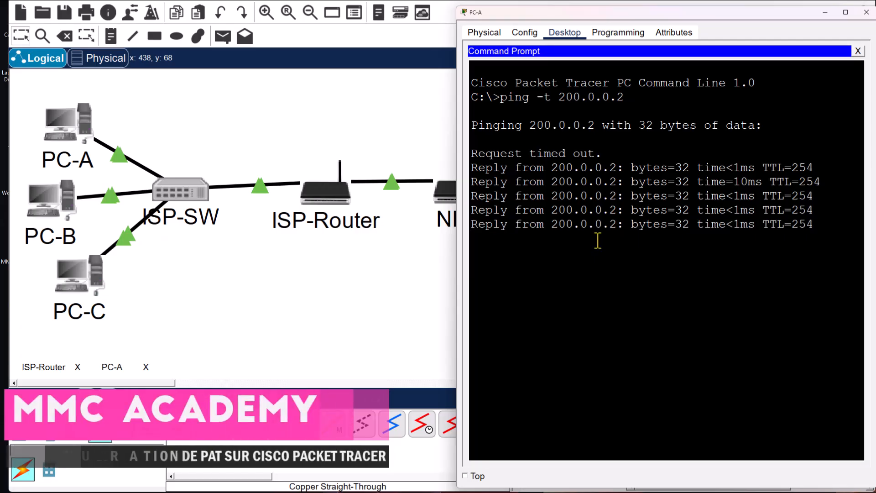
- Highlight ISP-Router's NAT debug lines rewriting 192.168.1.2 to 200.0.0.1 and back, then narrow the console
click(316, 201)
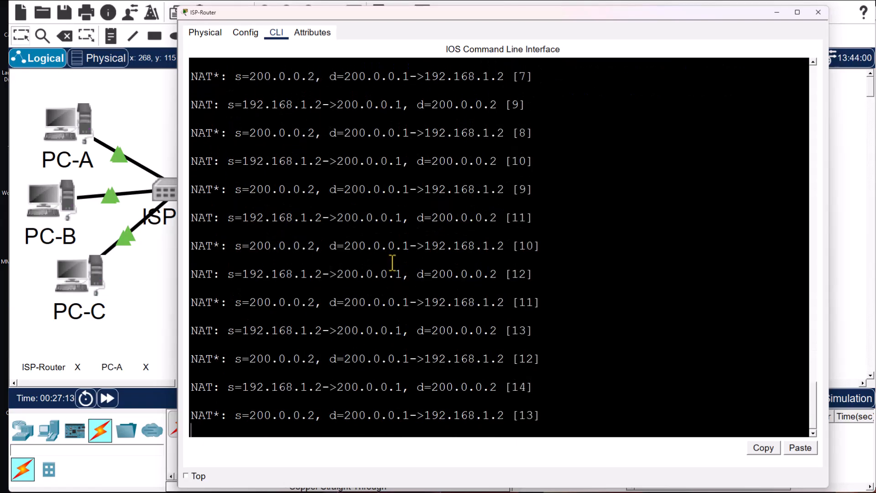
mouse_move(250, 190)
mouse_down()
mouse_move(321, 191)
mouse_move(241, 190)
mouse_up()
drag(504, 190, 425, 194)
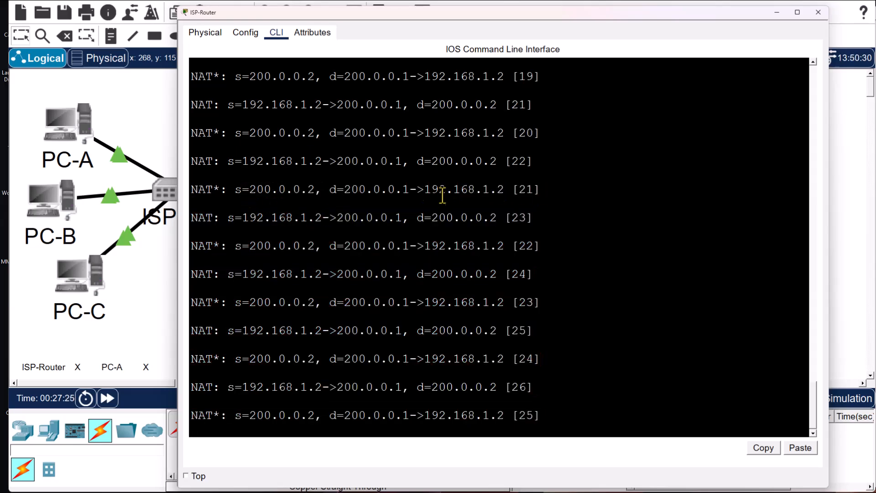
drag(505, 190, 425, 190)
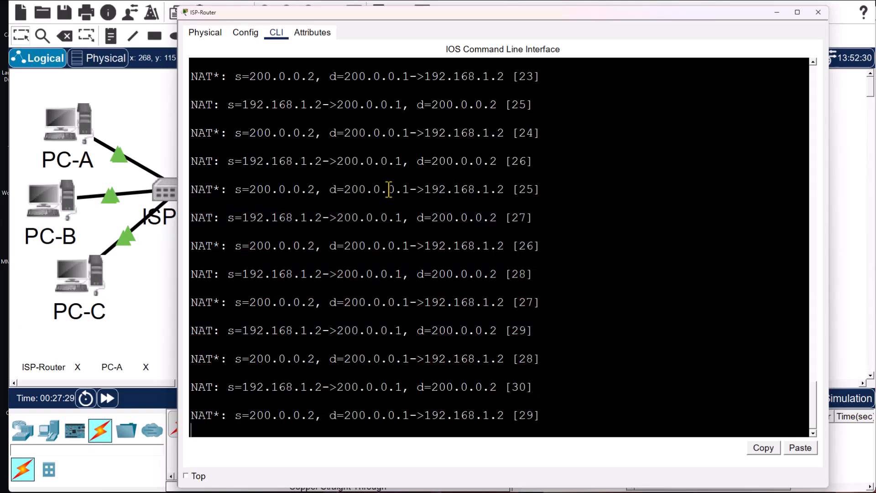
drag(344, 189, 585, 280)
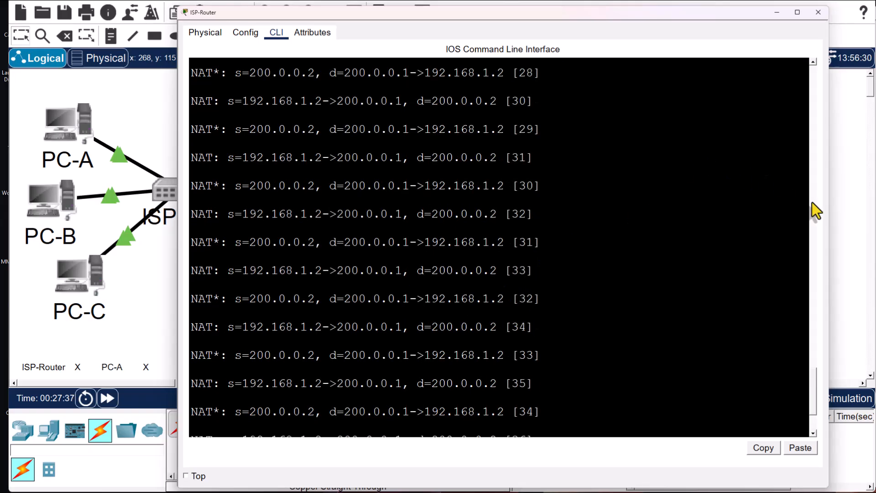
drag(830, 227, 585, 205)
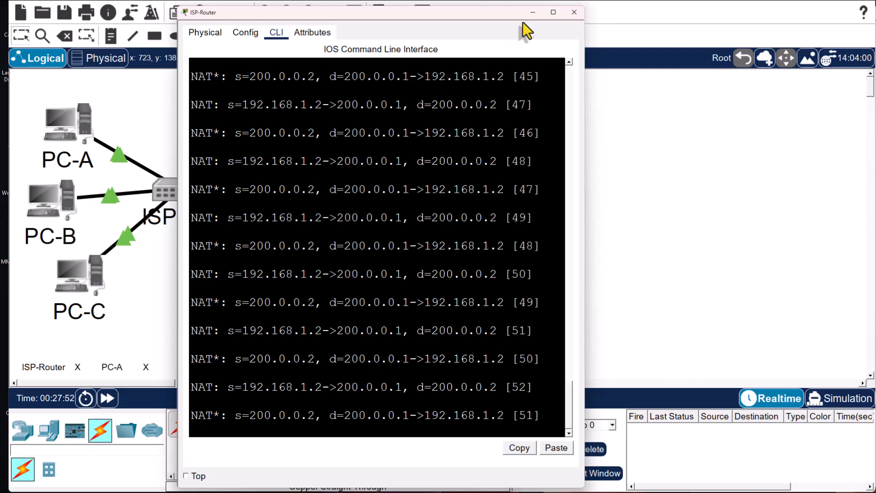
- Disable NAT debugging with 'no debug ip nat' and list the NAT translation table
text(no de)
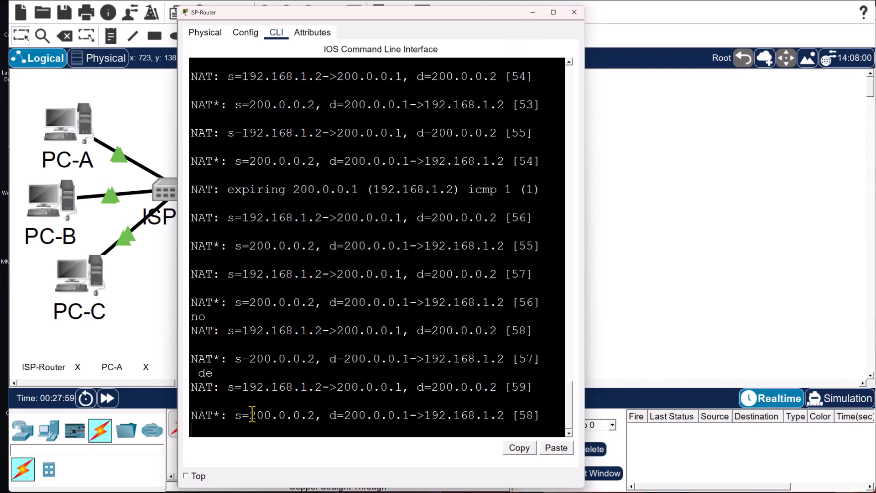
text(bug ip nat)
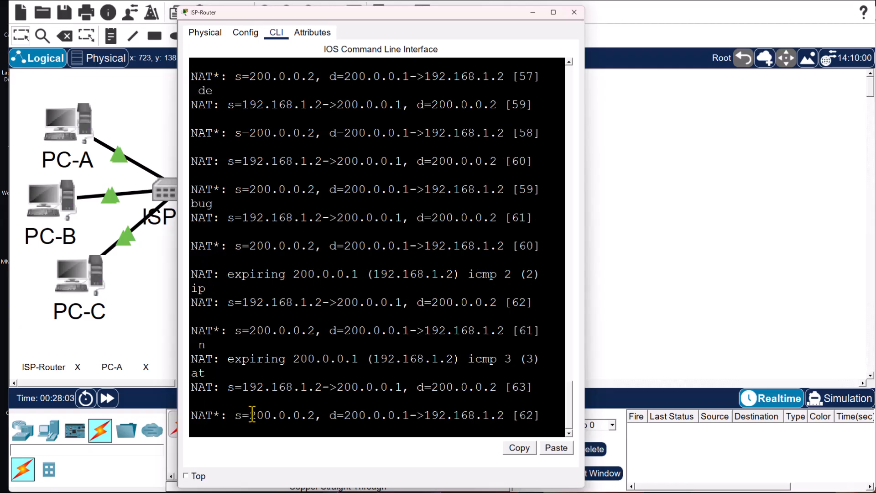
key(Return)
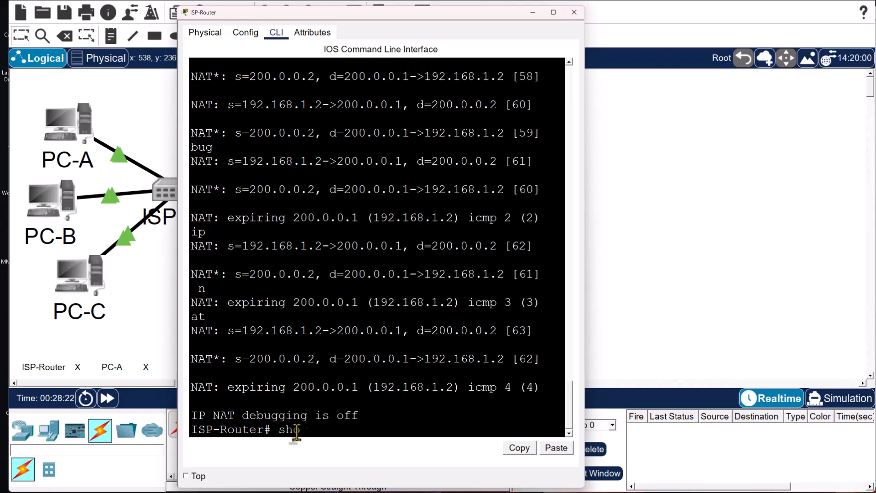
text(ip nat translations)
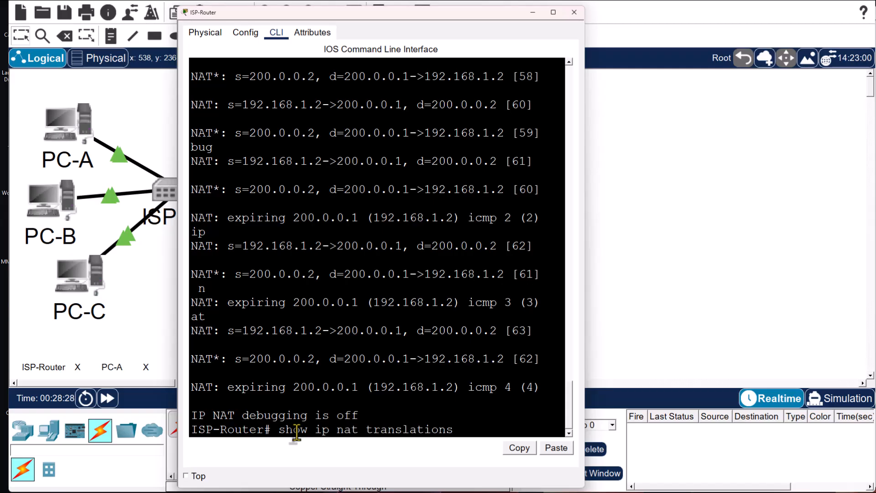
key(Return)
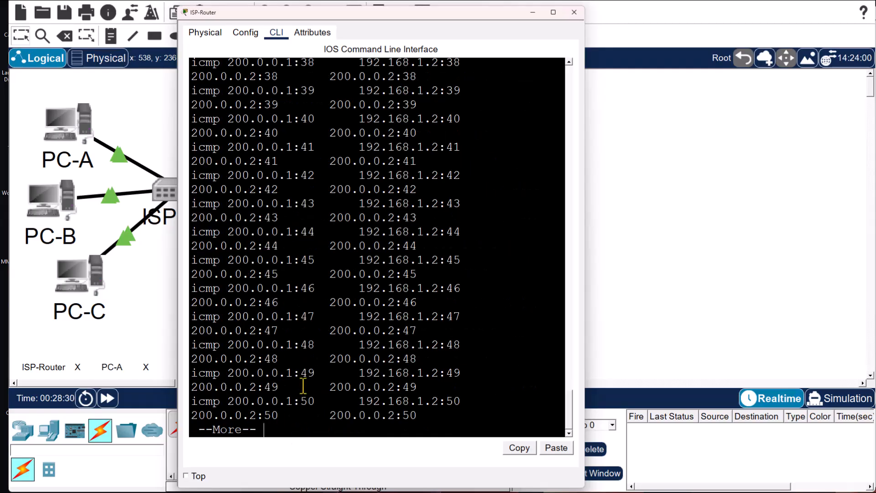
- Widen the router console and highlight the first translation row's protocol, 200.0.0.1 address and port
drag(584, 245, 841, 248)
scroll(426, 270, up, 1)
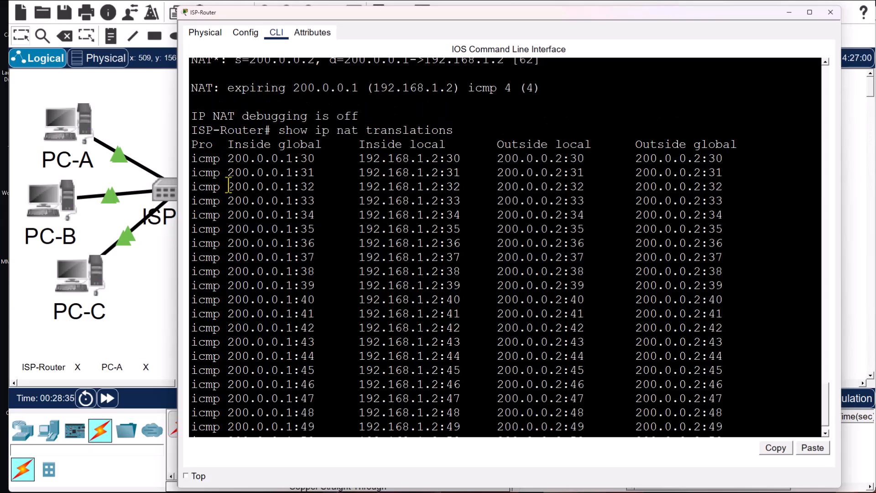
drag(192, 158, 315, 144)
drag(228, 159, 300, 162)
drag(360, 160, 447, 160)
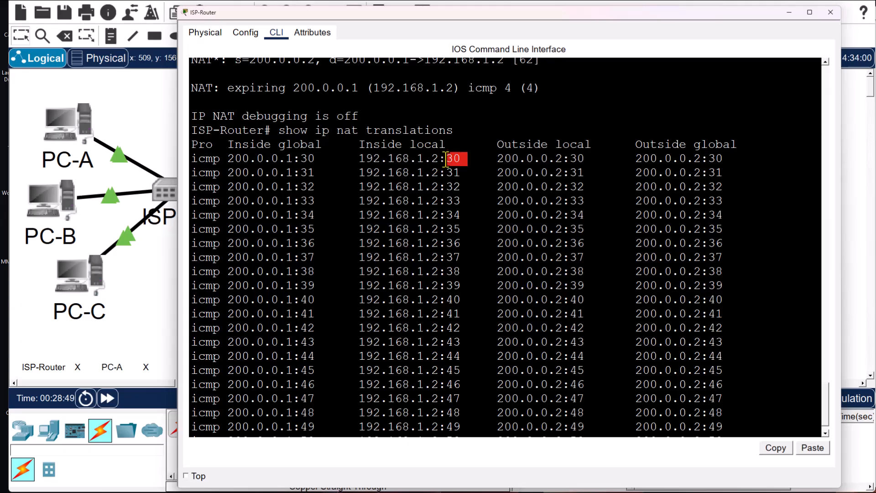
drag(228, 164, 460, 163)
click(301, 163)
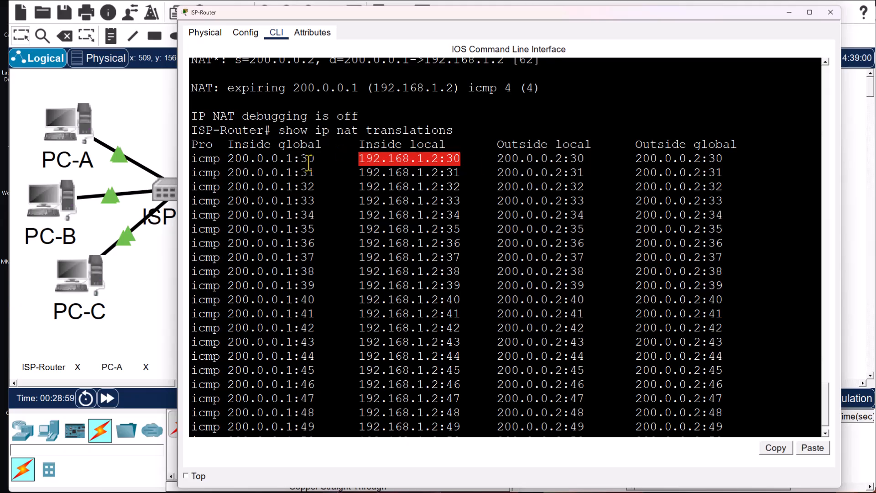
- Point out row one's inside global 200.0.0.1, outside addresses and inside local 192.168.1.2, then page further
drag(230, 158, 290, 159)
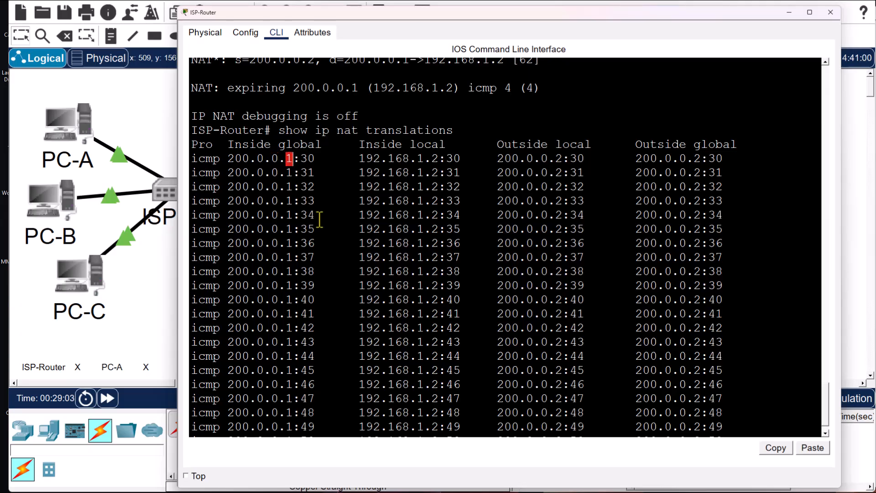
drag(497, 159, 575, 159)
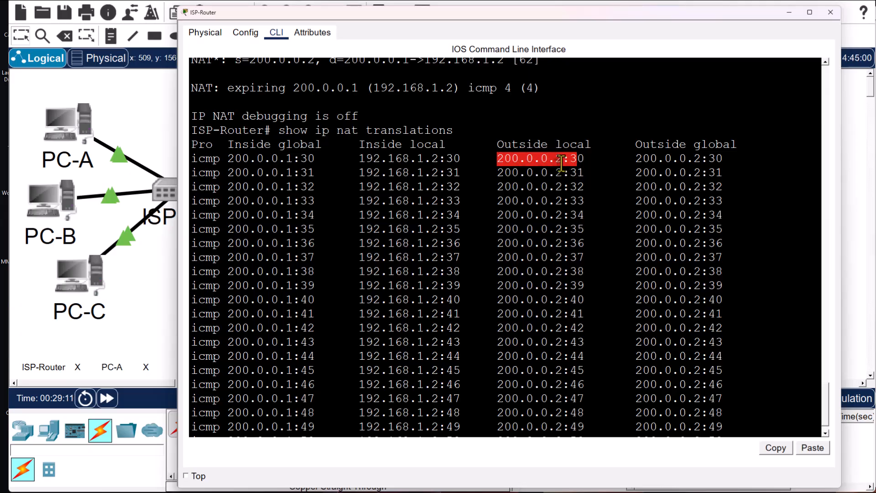
click(557, 163)
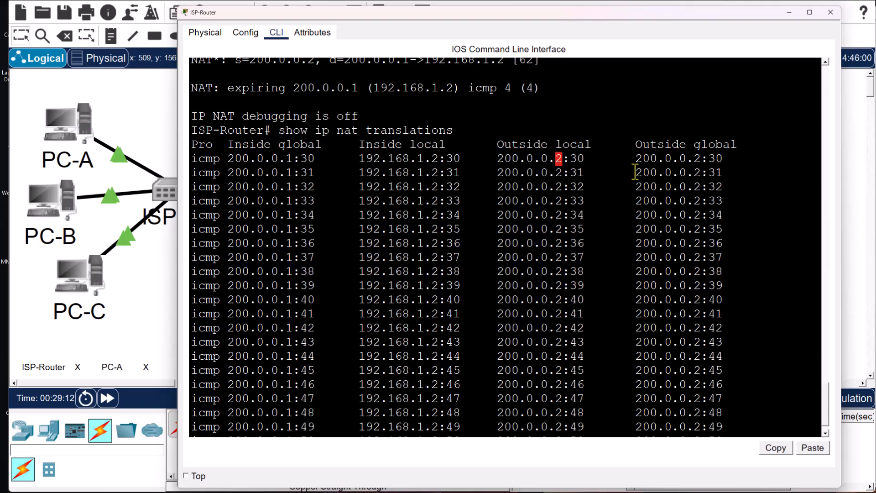
drag(643, 163, 658, 162)
click(685, 160)
drag(359, 159, 445, 160)
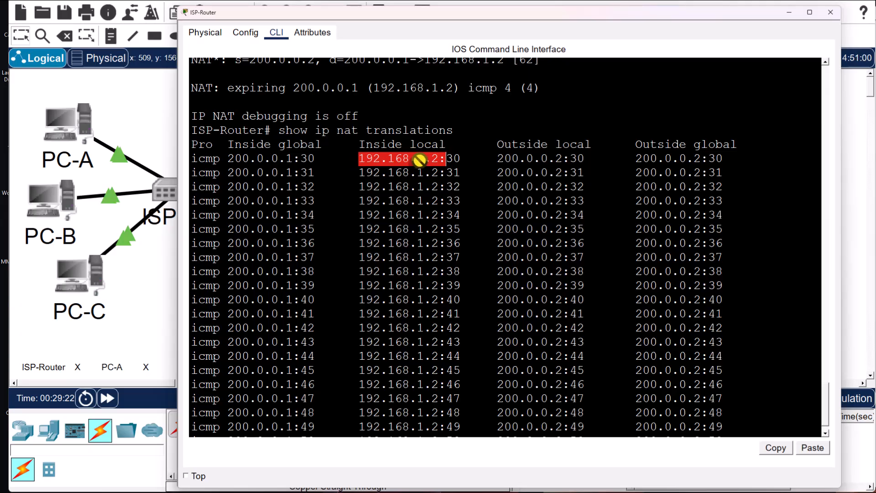
click(222, 169)
drag(228, 158, 300, 160)
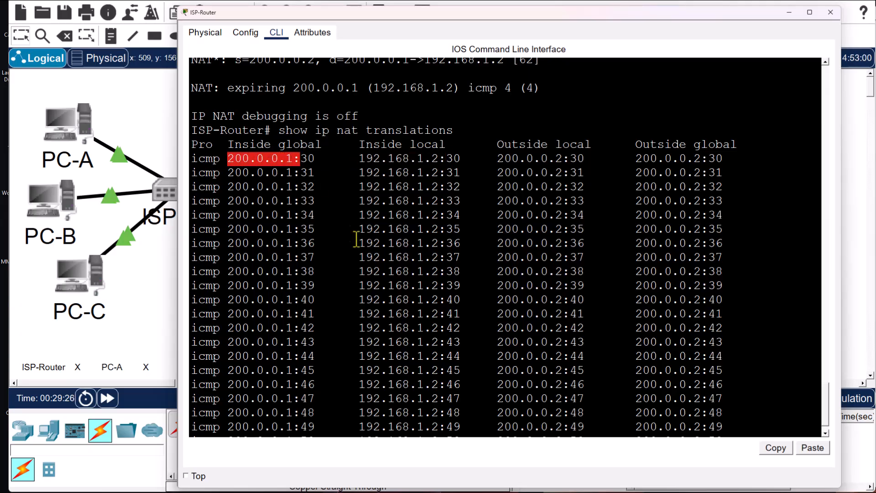
scroll(357, 242, down, 1)
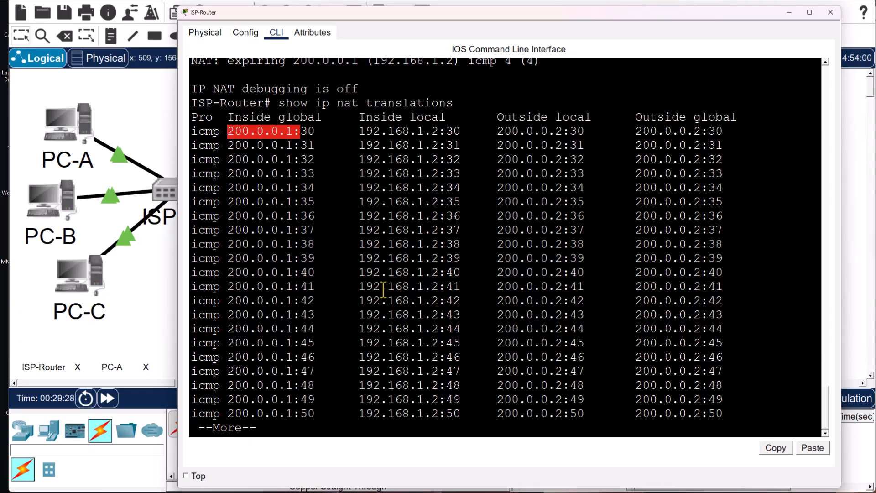
key(Return)
key(Return)
key(Return)
key(Return)
key(Return)
key(Return)
key(Return)
key(Return)
key(Return)
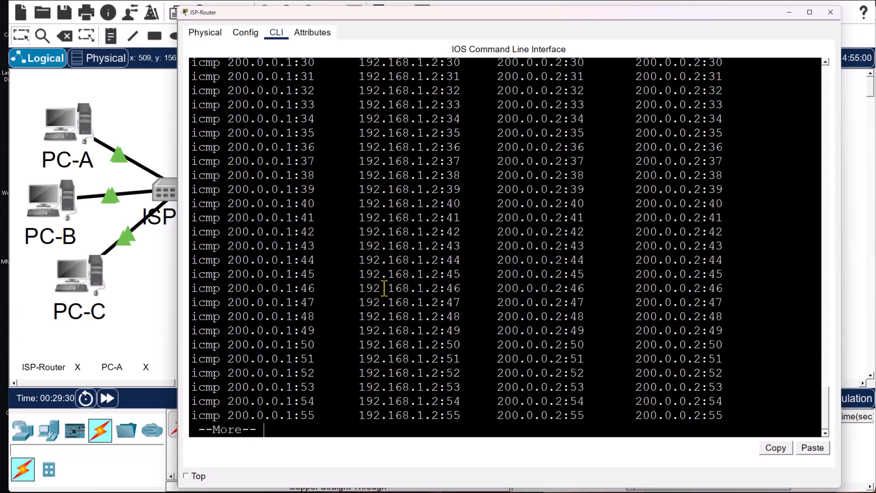
- Stop PC-A's ping with Ctrl+C (164 sent, 163 received, 1 lost) and close PC-A's window
click(824, 13)
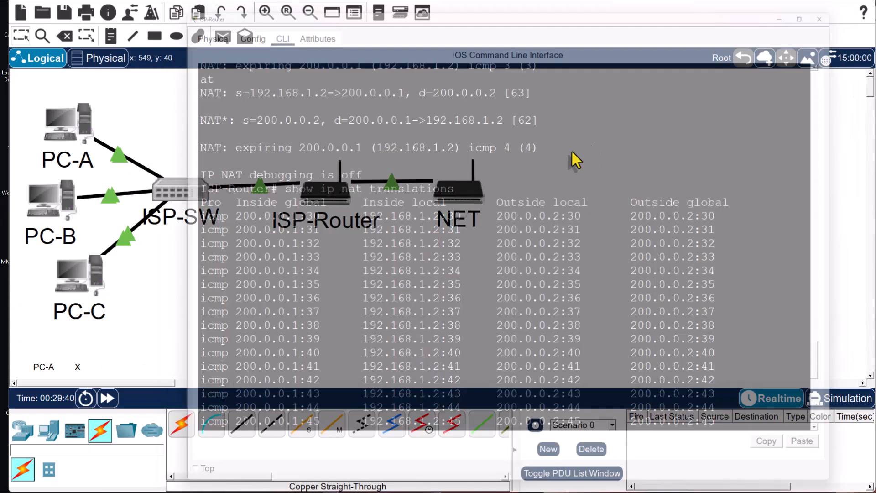
click(60, 133)
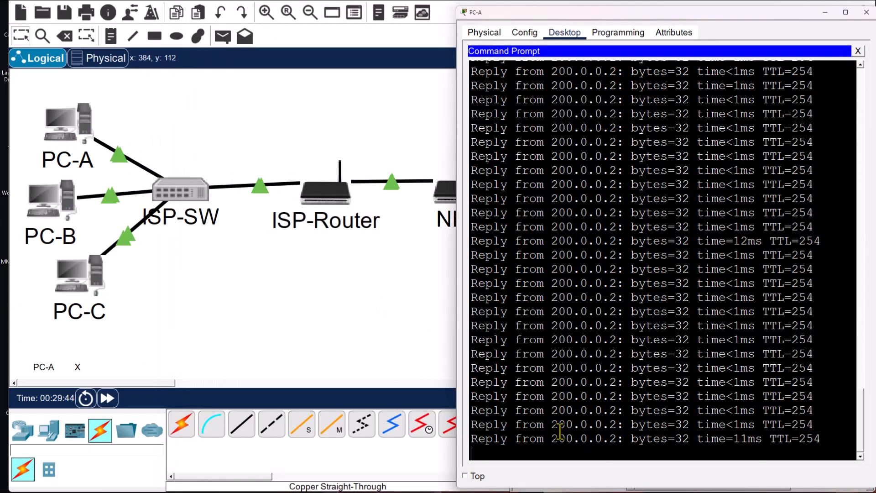
key(ctrl+c)
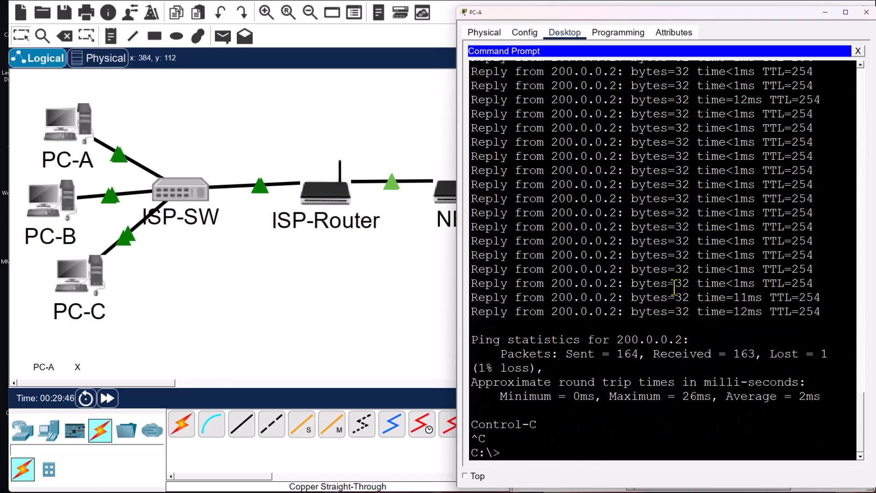
scroll(676, 288, up, 10)
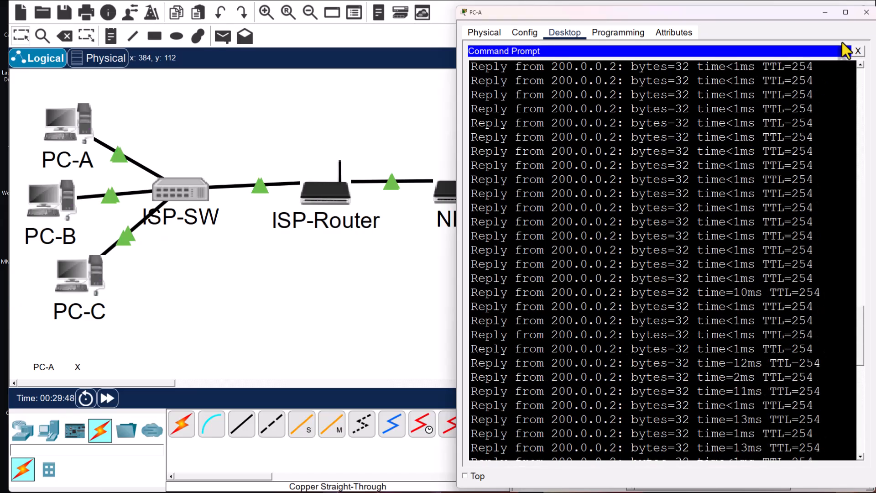
click(866, 12)
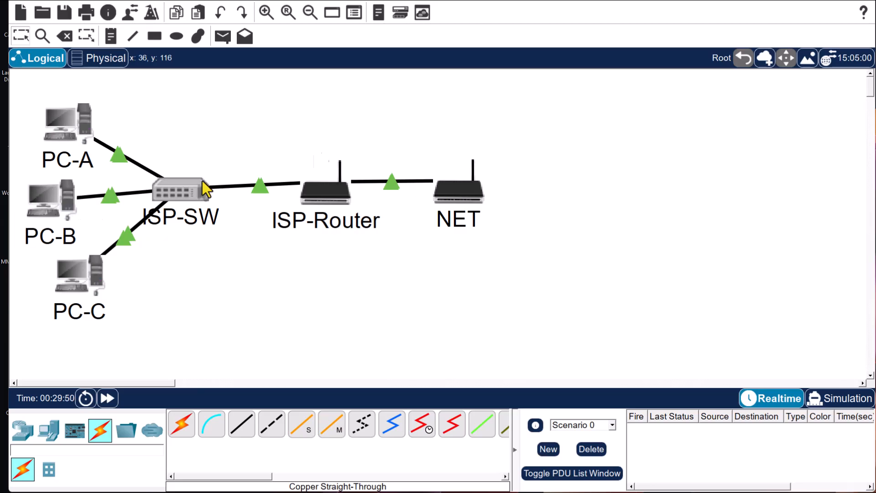
click(59, 201)
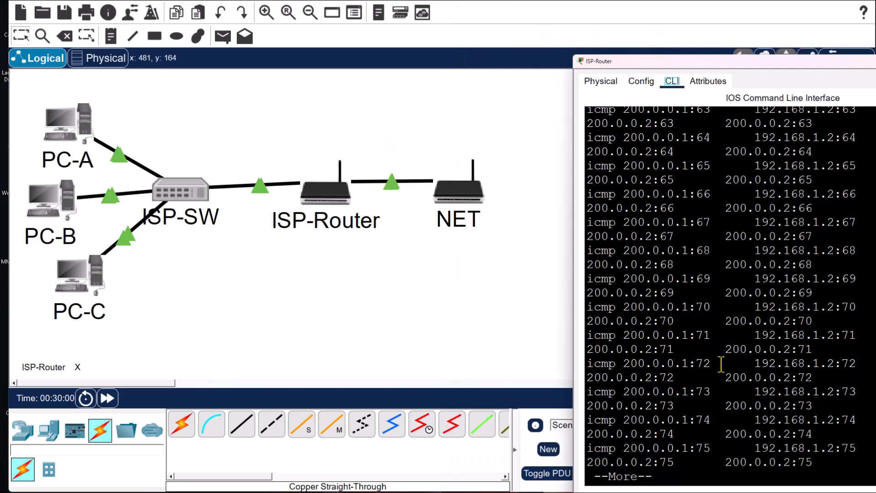
- Run 'ping -t 200.0.0.2' from PC-B, getting replies at TTL=254
key(Return)
key(Return)
key(Return)
key(Return)
key(Return)
key(Return)
key(Return)
key(Return)
key(Return)
key(Return)
key(Return)
key(Return)
key(Return)
key(Return)
key(Return)
key(Return)
key(Return)
key(Return)
key(Return)
key(Return)
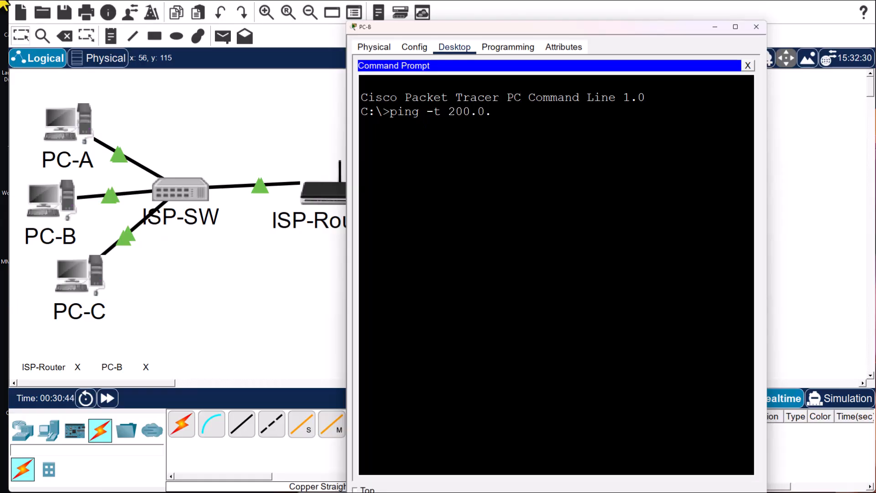
key(Return)
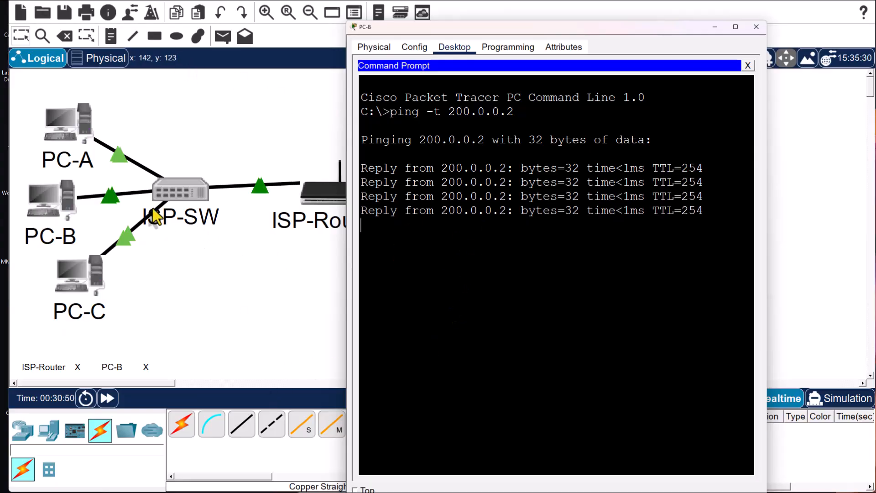
- Highlight ISP-Router's NAT debug lines translating PC-B's 192.168.1.3 to 200.0.0.1
click(321, 197)
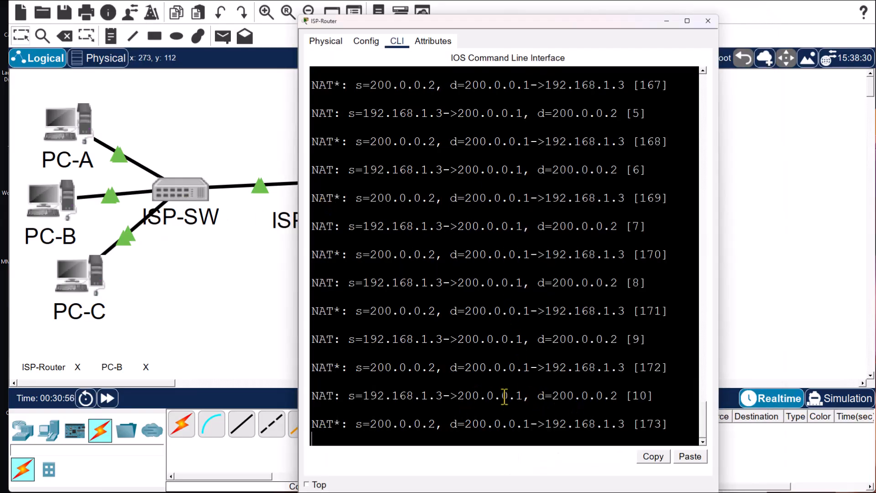
drag(443, 397, 348, 396)
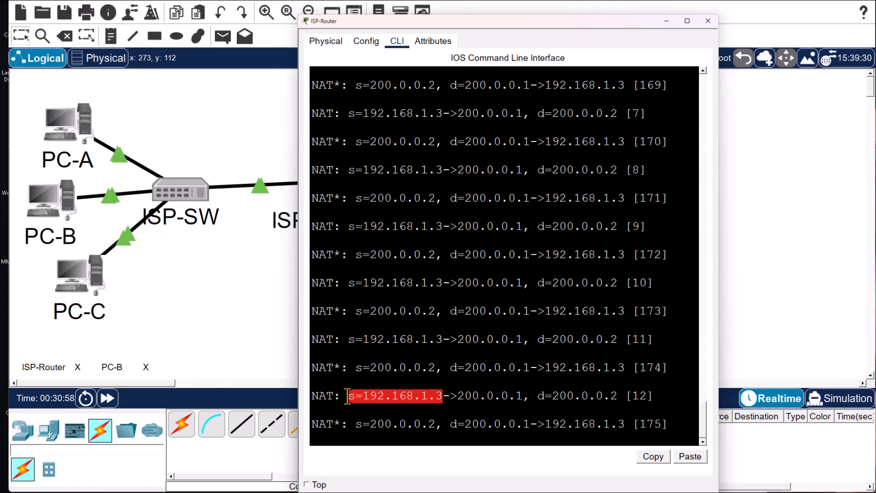
drag(451, 397, 348, 396)
drag(529, 396, 462, 396)
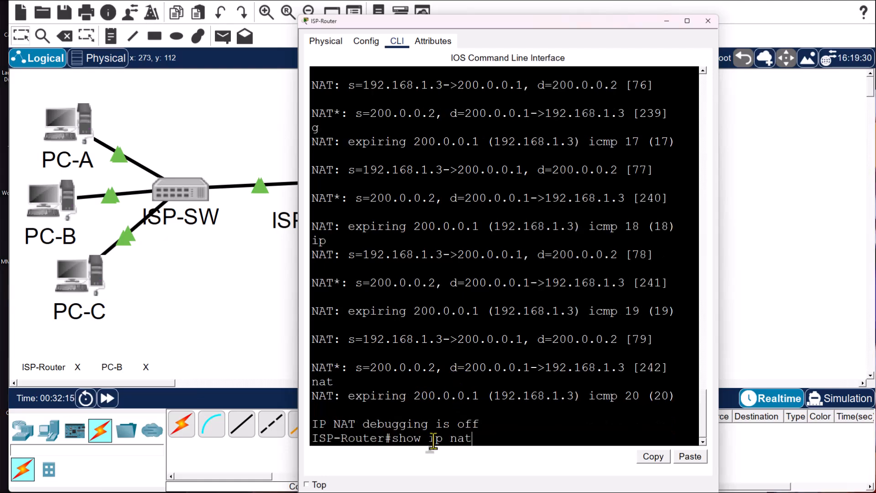
- List NAT translations and highlight 192.168.1.3:34 mapped to 200.0.0.1 with outside 200.0.0.2:34
text(la)
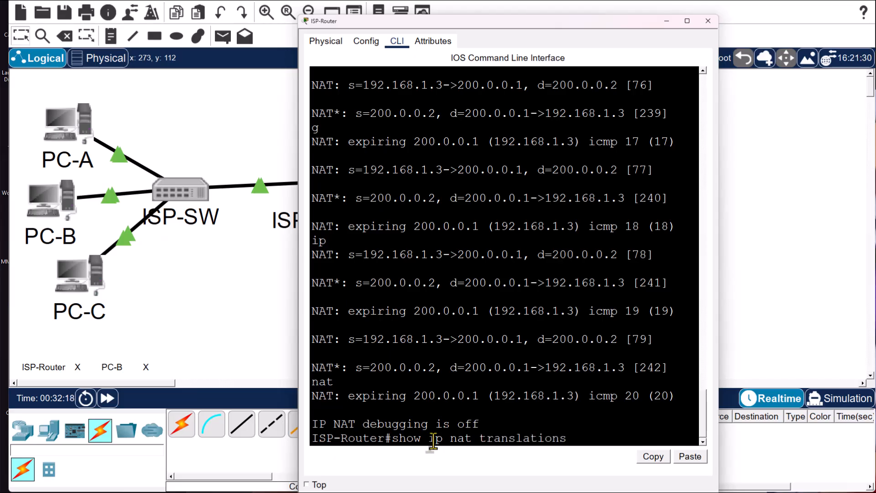
text(tions)
key(Return)
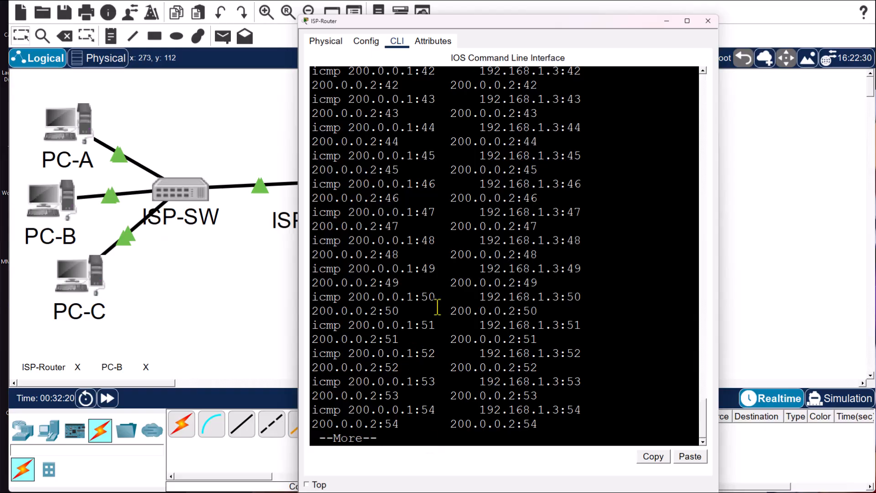
scroll(415, 336, up, 3)
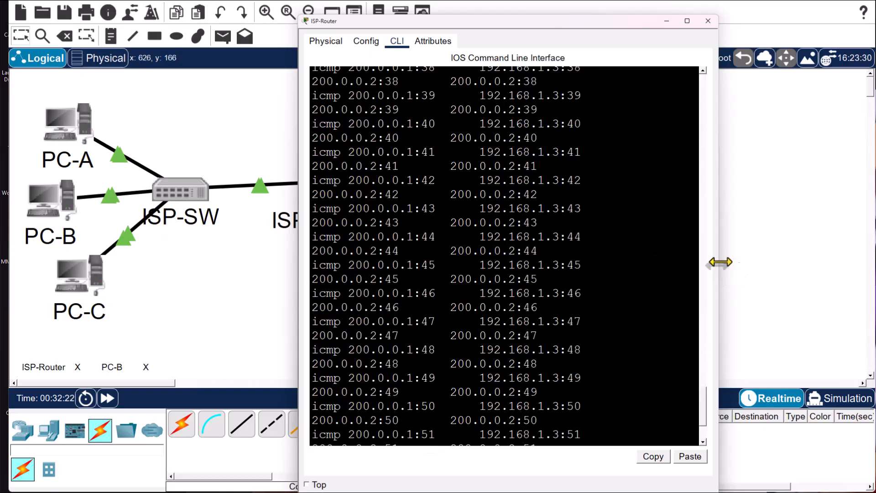
drag(721, 262, 875, 262)
scroll(542, 260, up, 3)
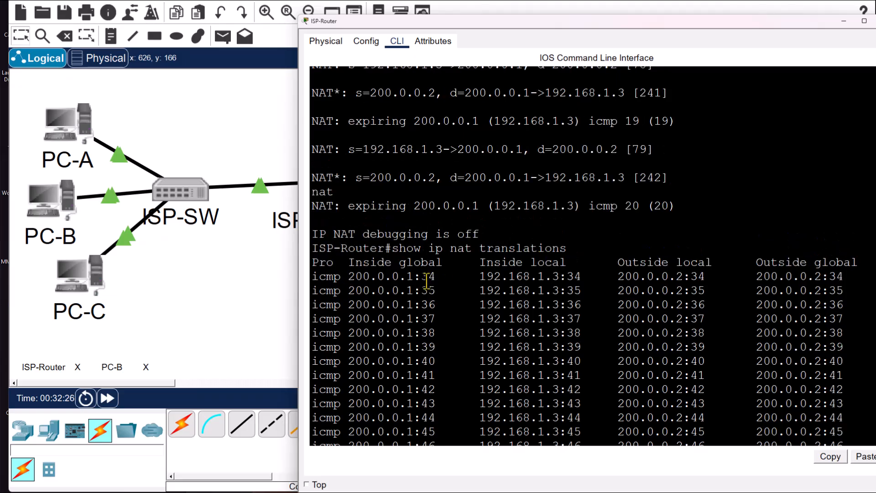
click(555, 277)
drag(484, 285, 573, 278)
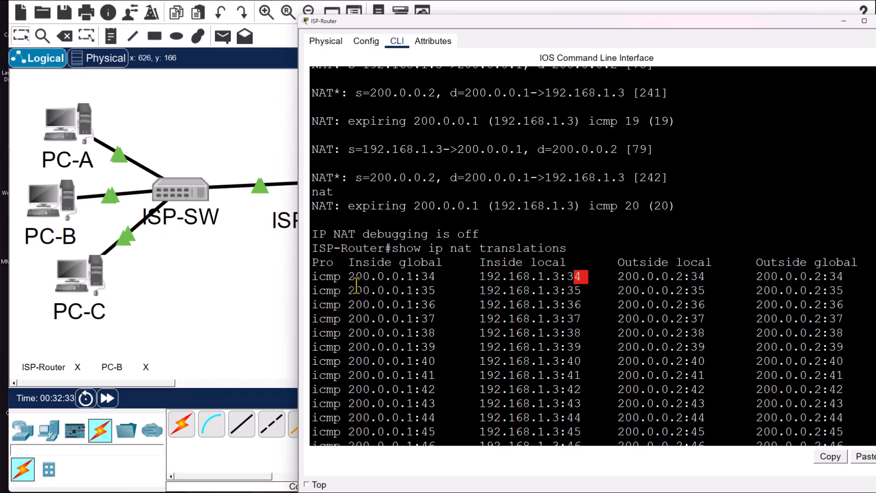
drag(356, 277, 414, 277)
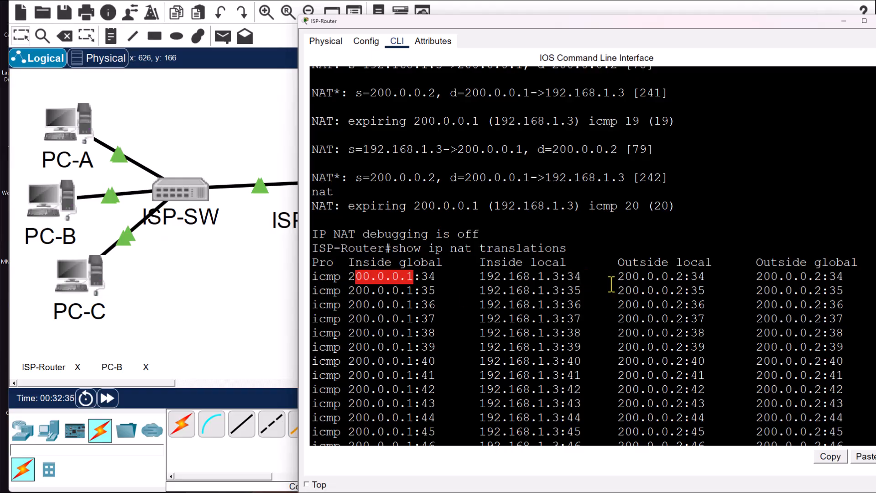
drag(614, 281, 828, 277)
scroll(467, 342, down, 3)
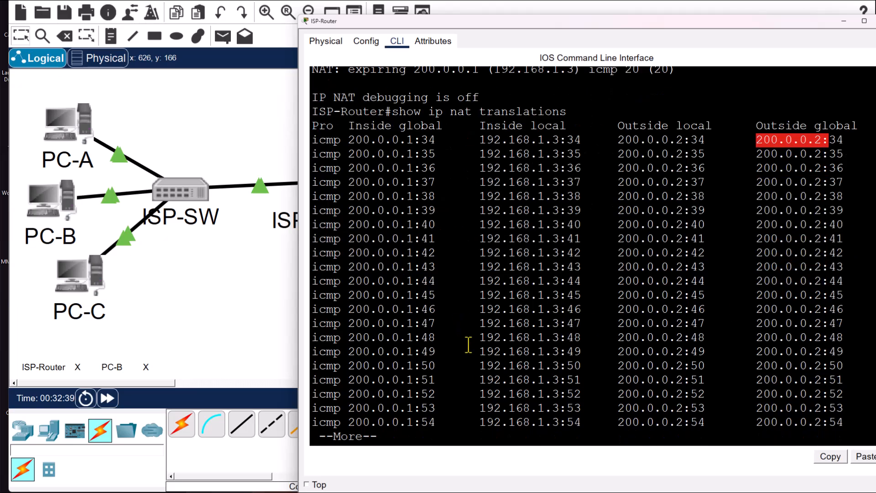